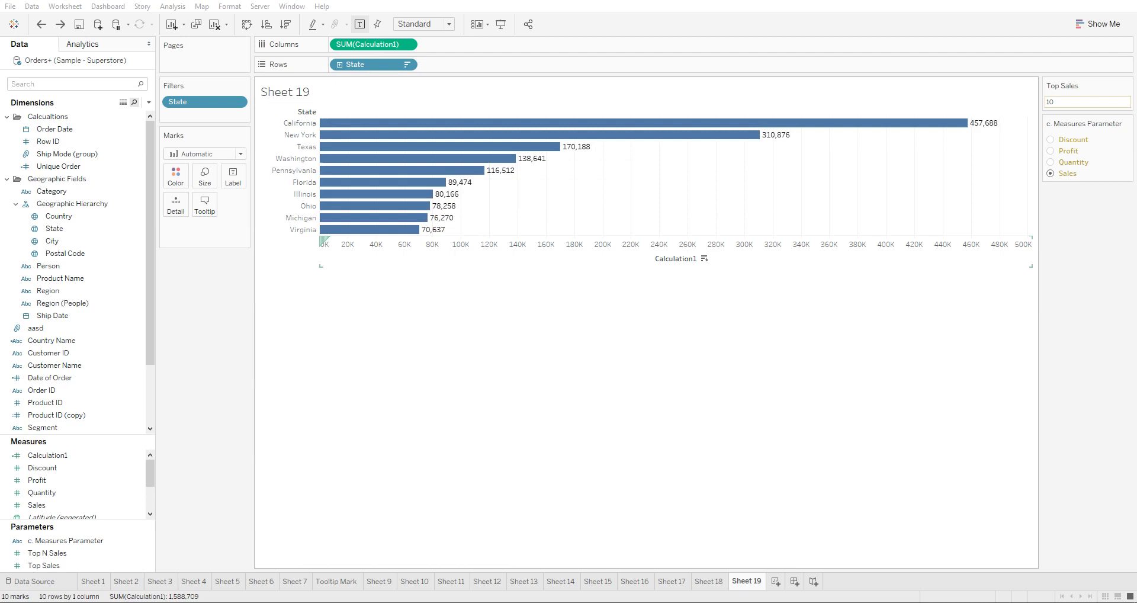
Add a per-pane reference line to the Calculation1 axis, using a newly created parameter with default settings as its value.
right_click(696, 248)
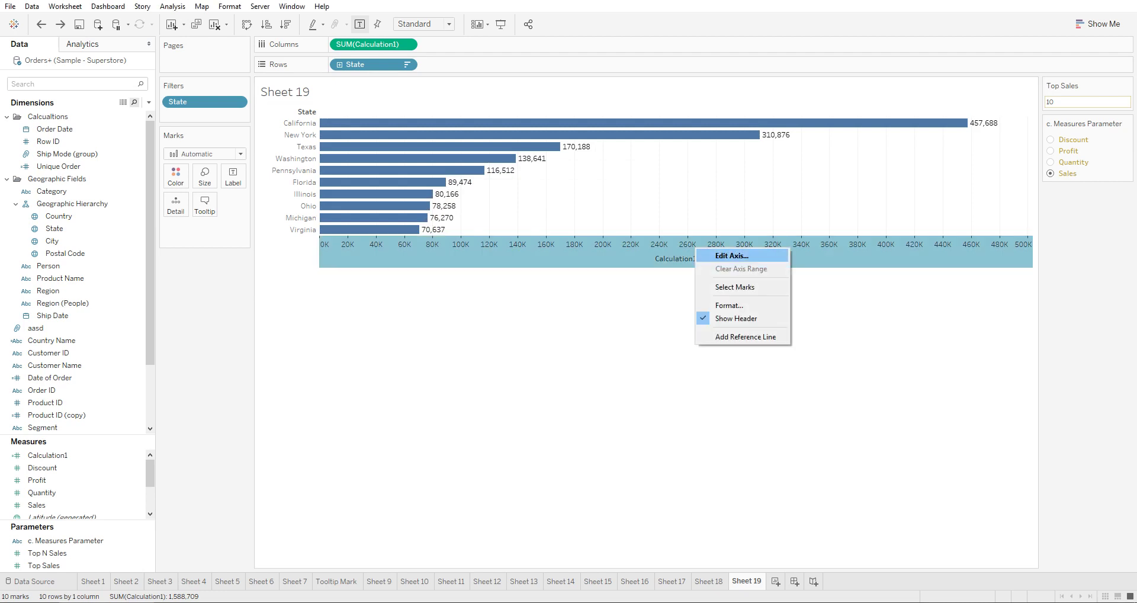
left_click(745, 336)
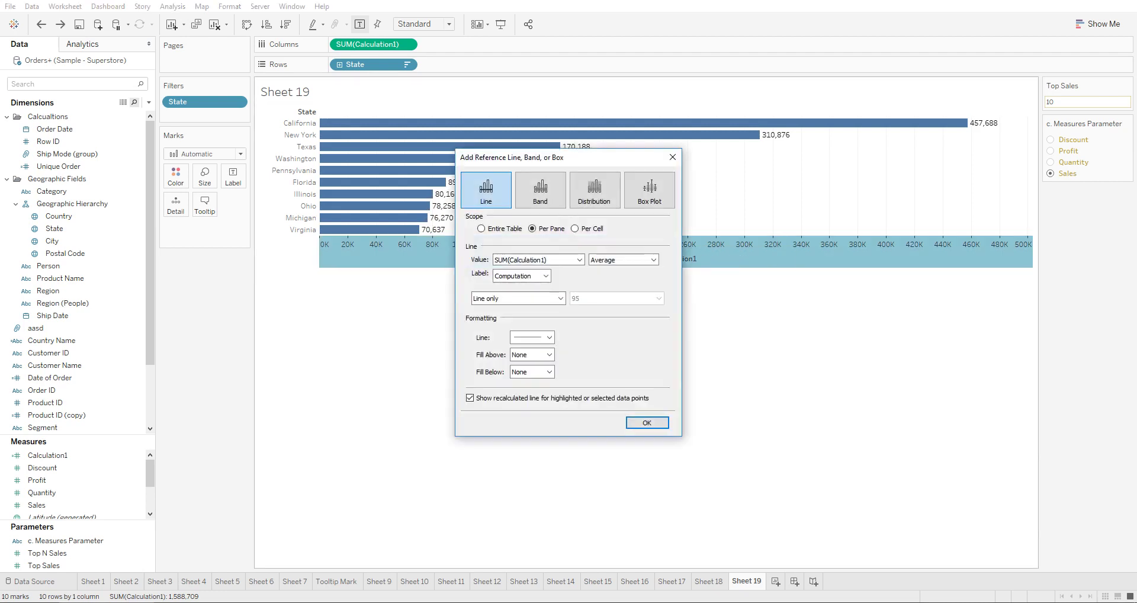
left_click_drag(583, 158, 790, 247)
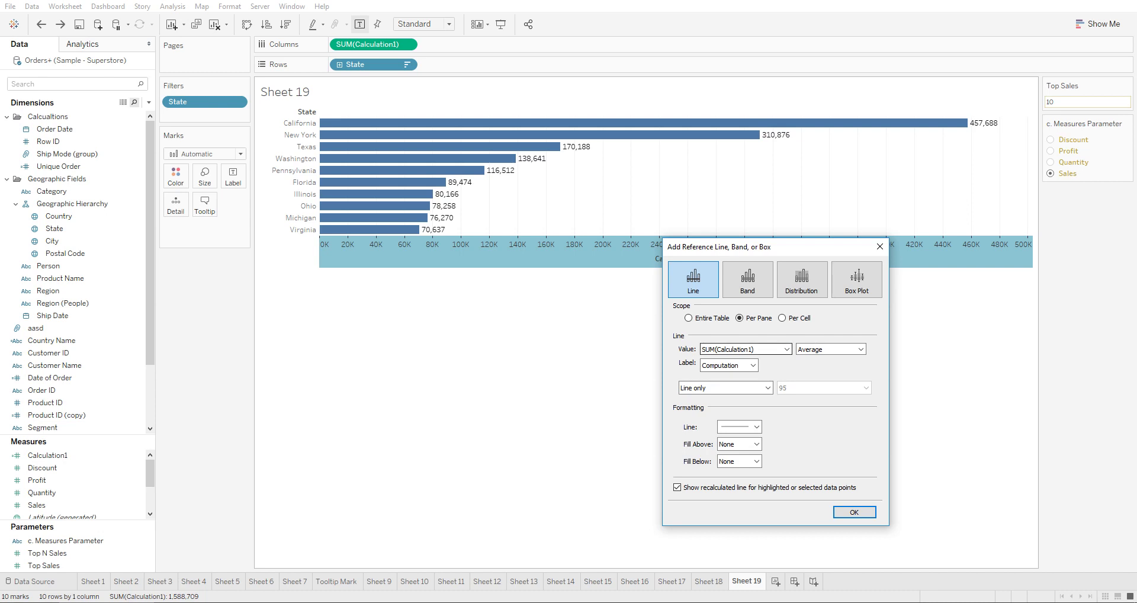
left_click(772, 349)
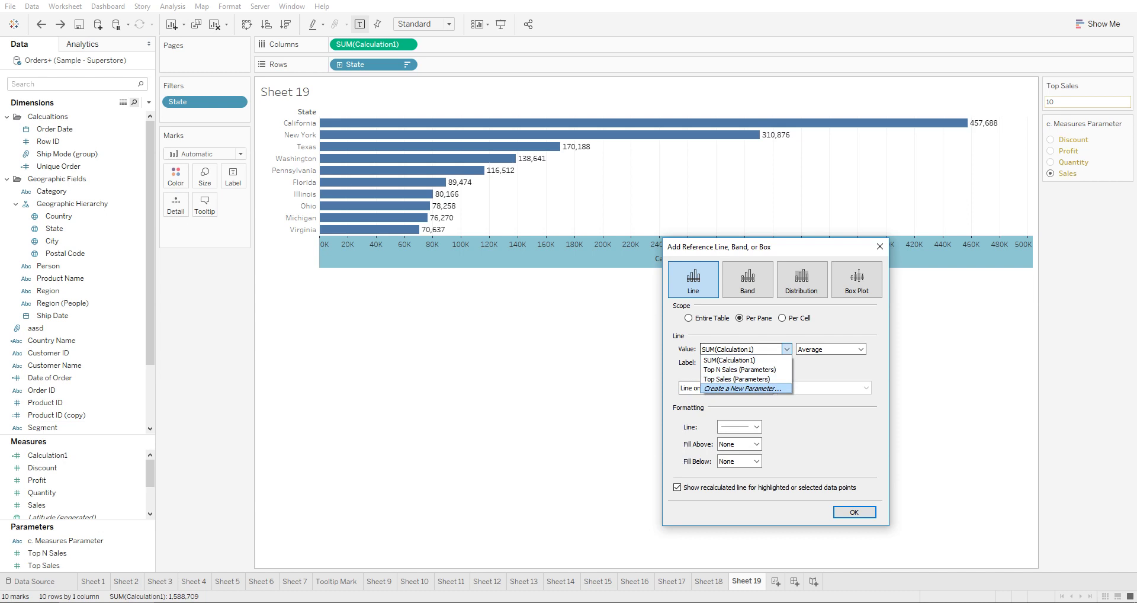
key("Return")
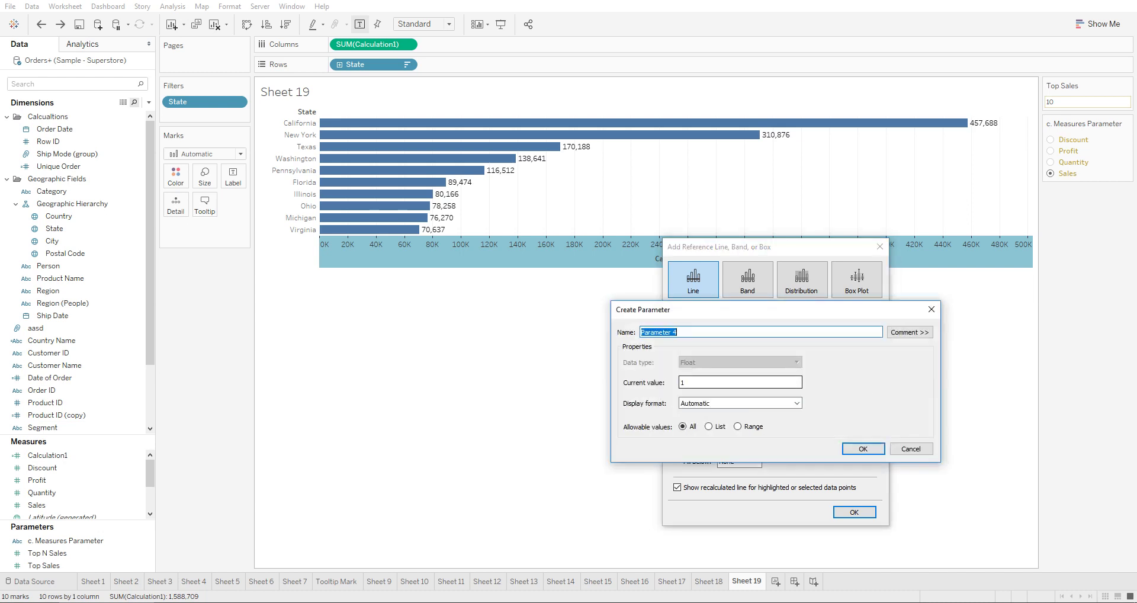
key("Return")
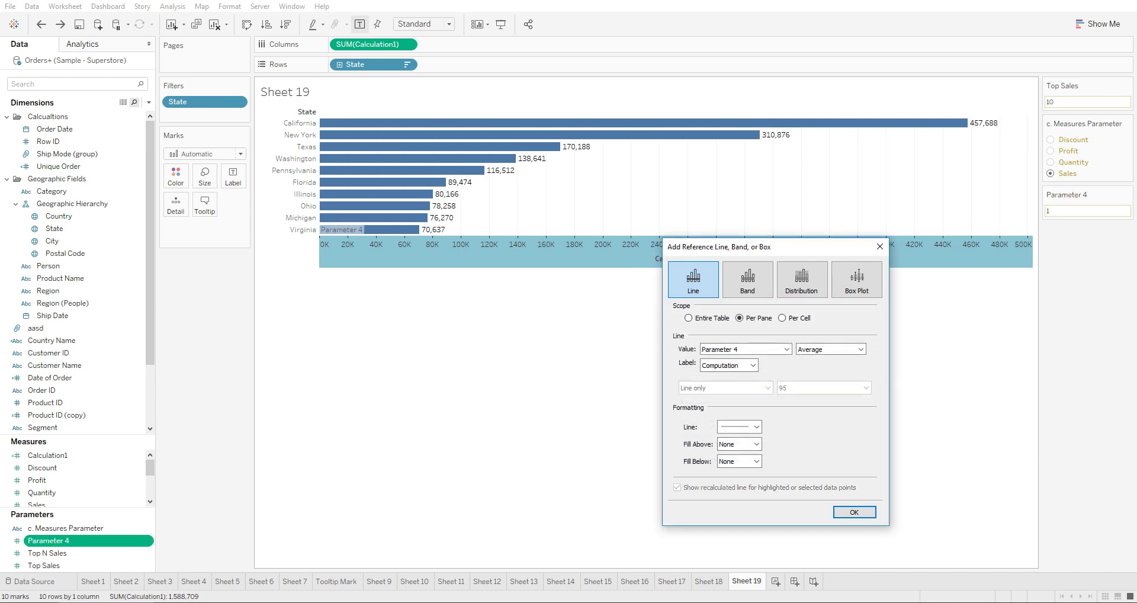
left_click(853, 512)
Set the value of Parameter 4 to 50000.
right_click(65, 540)
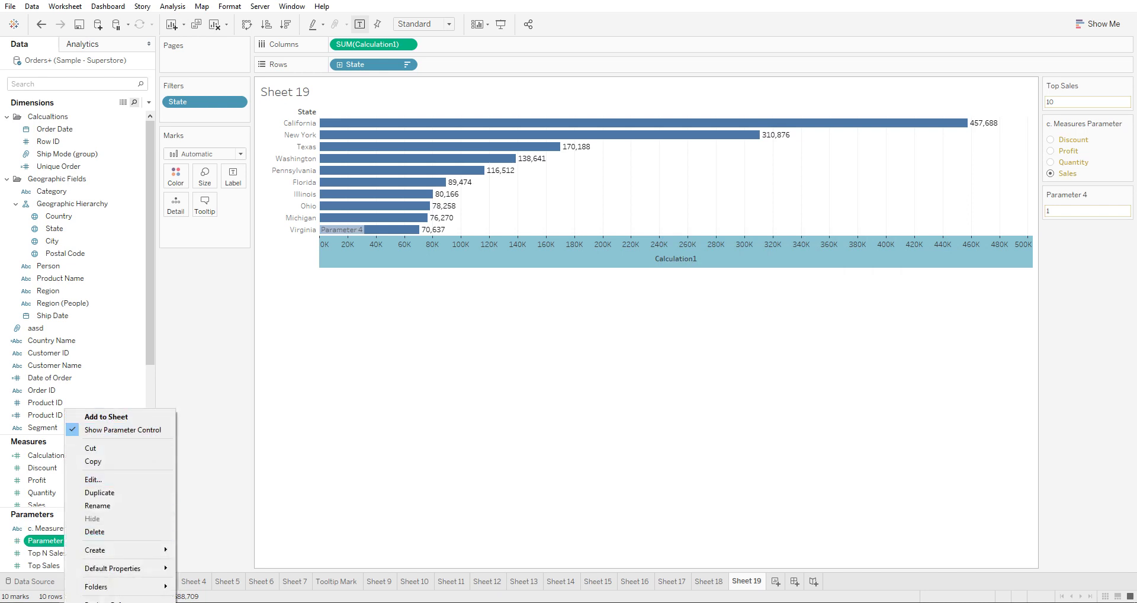
left_click(1060, 211)
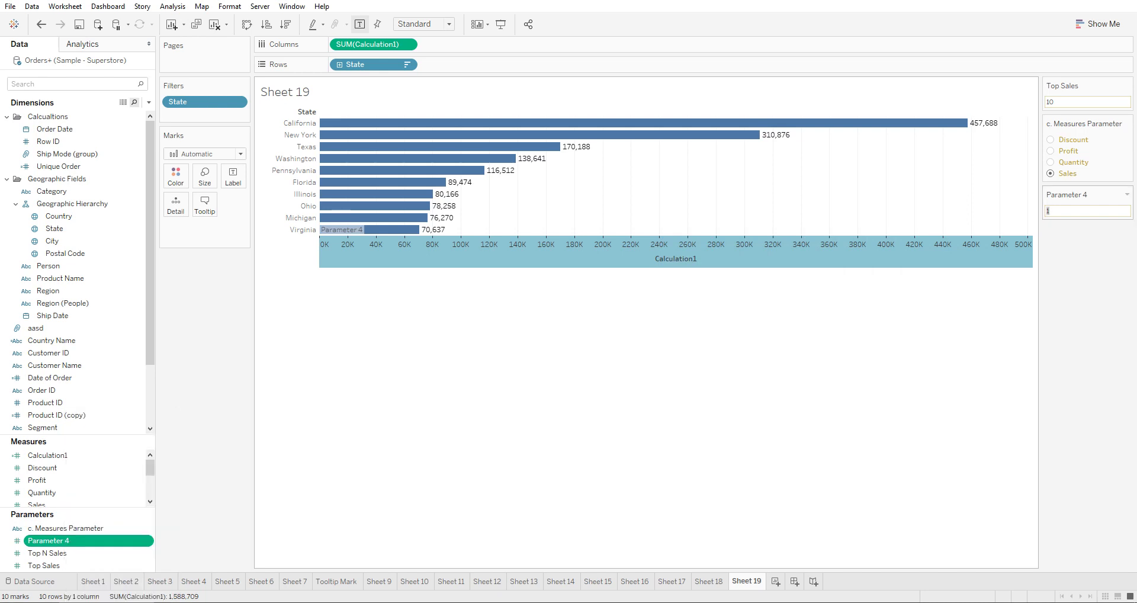
type("50000")
key("Return")
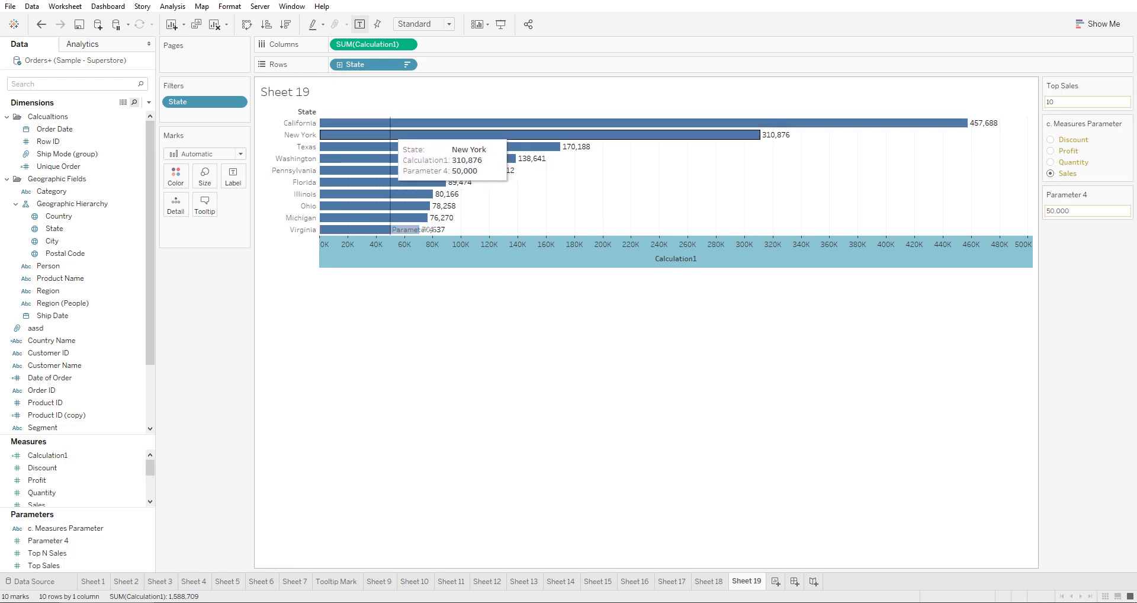
right_click(701, 256)
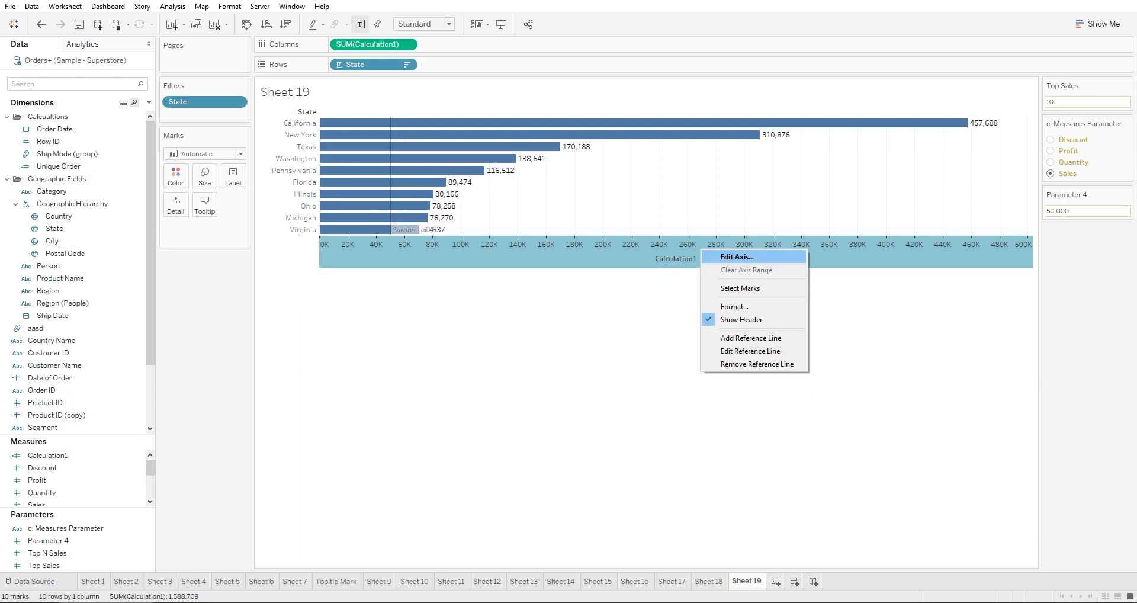
left_click(704, 256)
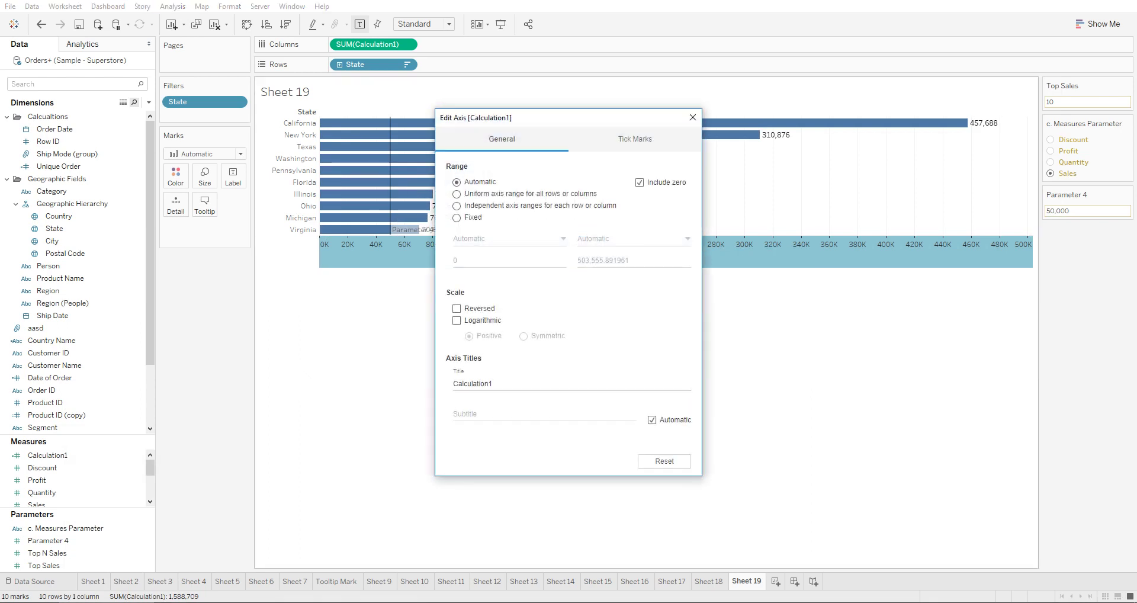
left_click(693, 117)
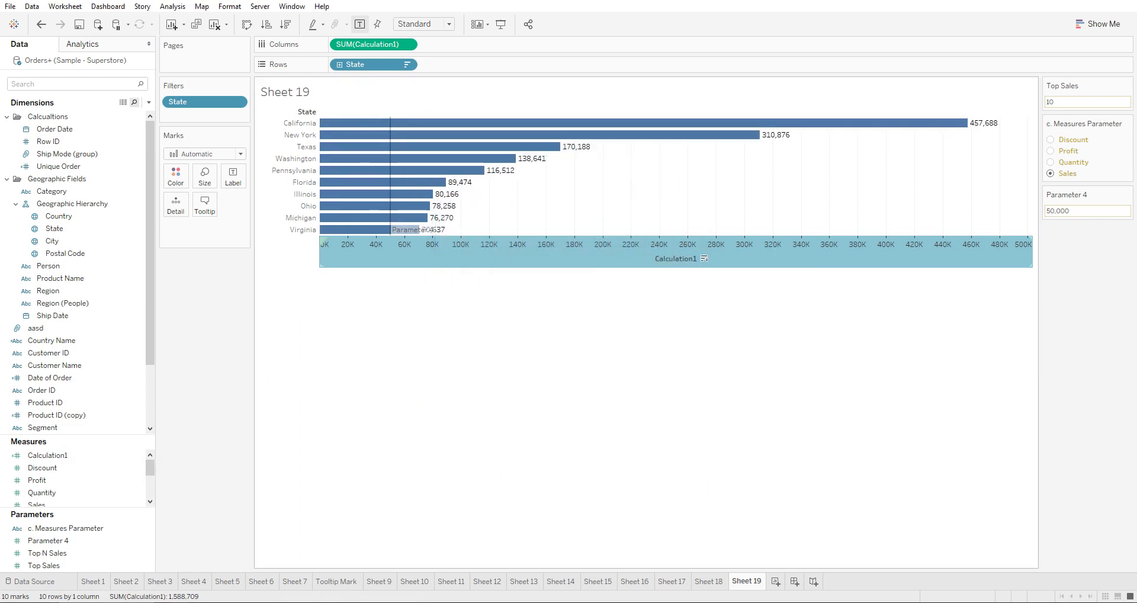
Edit the reference line on the Calculation1 axis and fill the area below it with black, trying a pale beige fill as well.
right_click(757, 242)
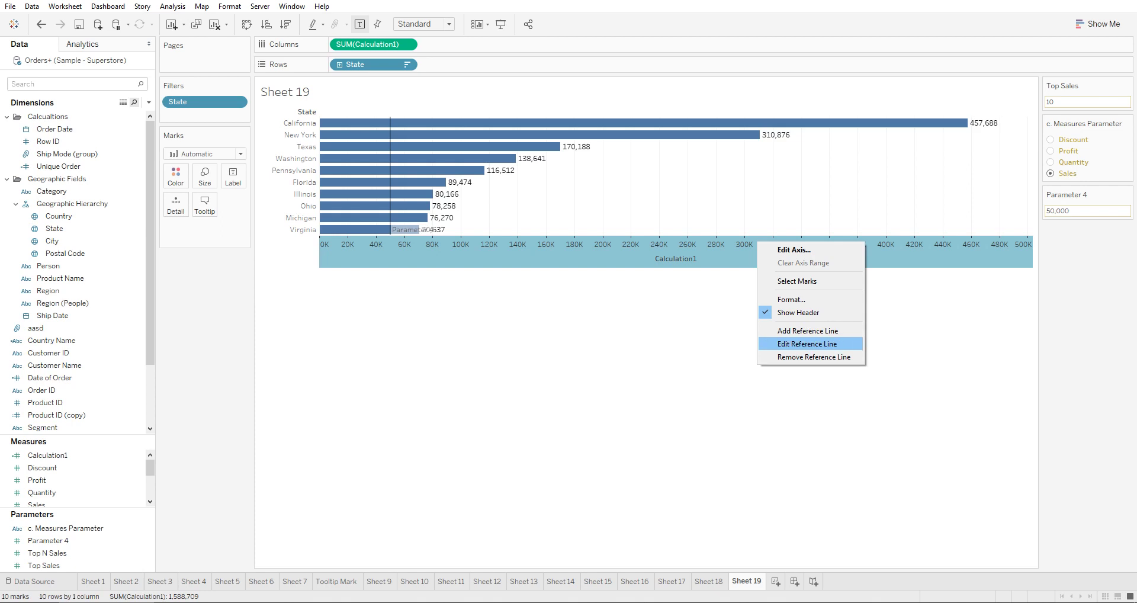
left_click(806, 343)
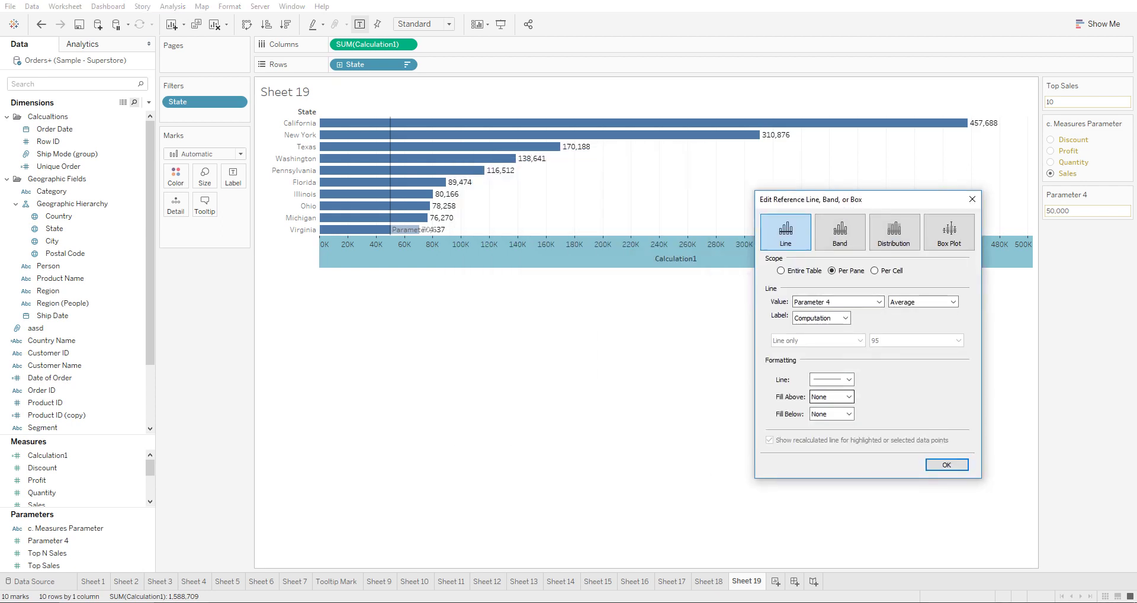
left_click(832, 414)
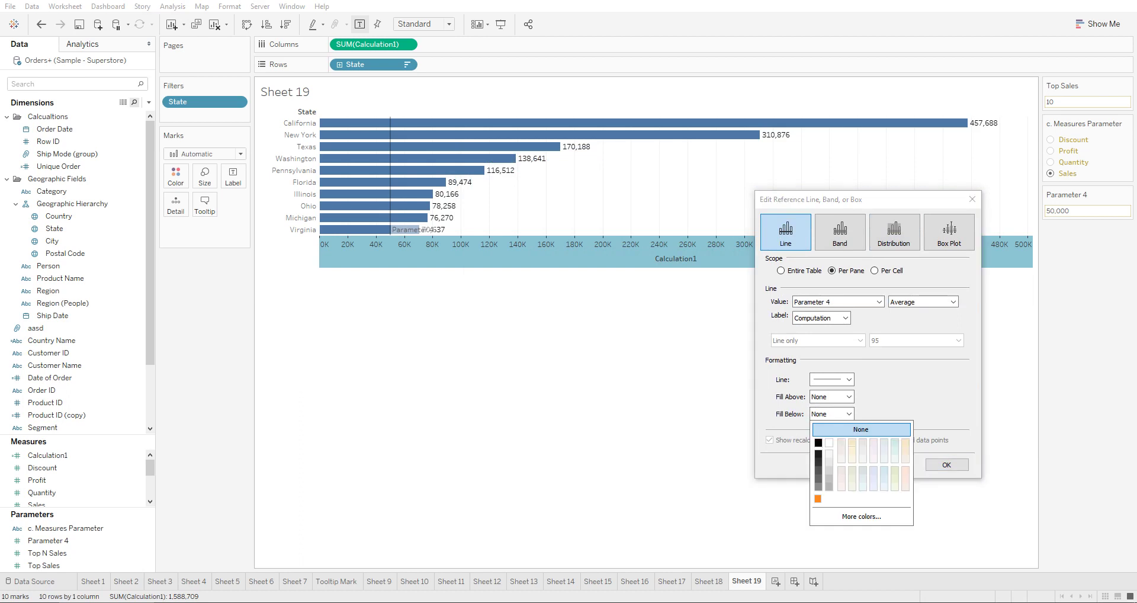
left_click(817, 442)
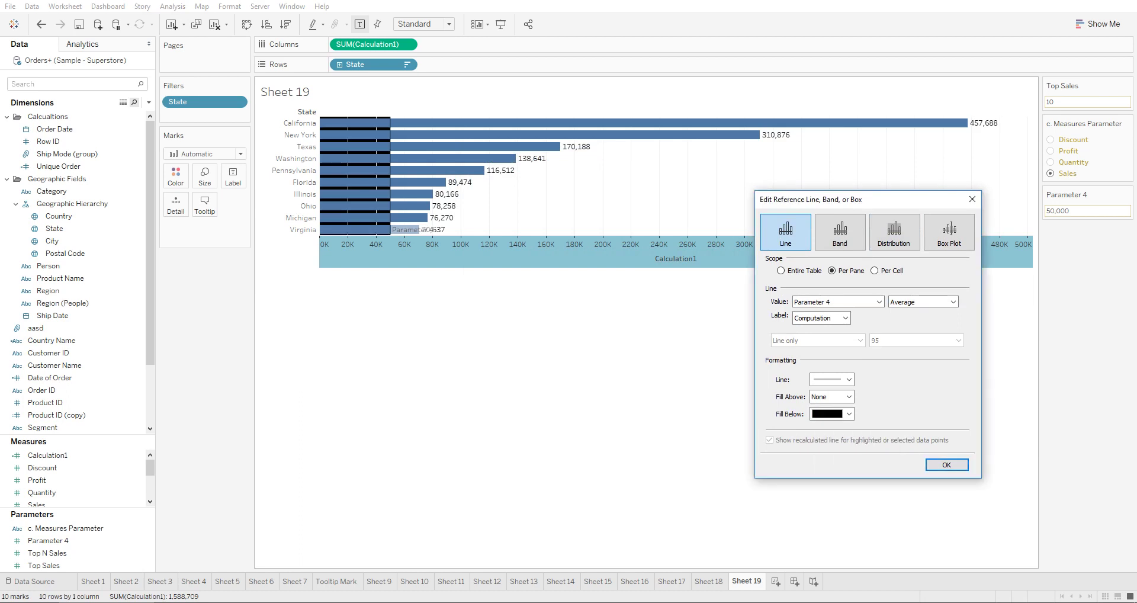
left_click(832, 414)
left_click(852, 442)
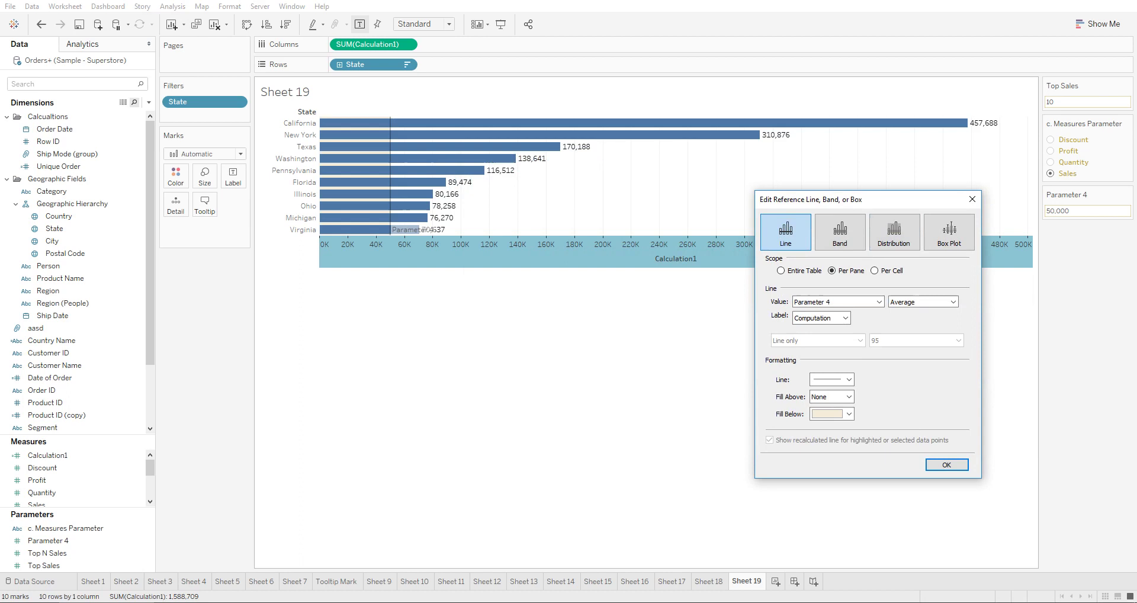
left_click(832, 413)
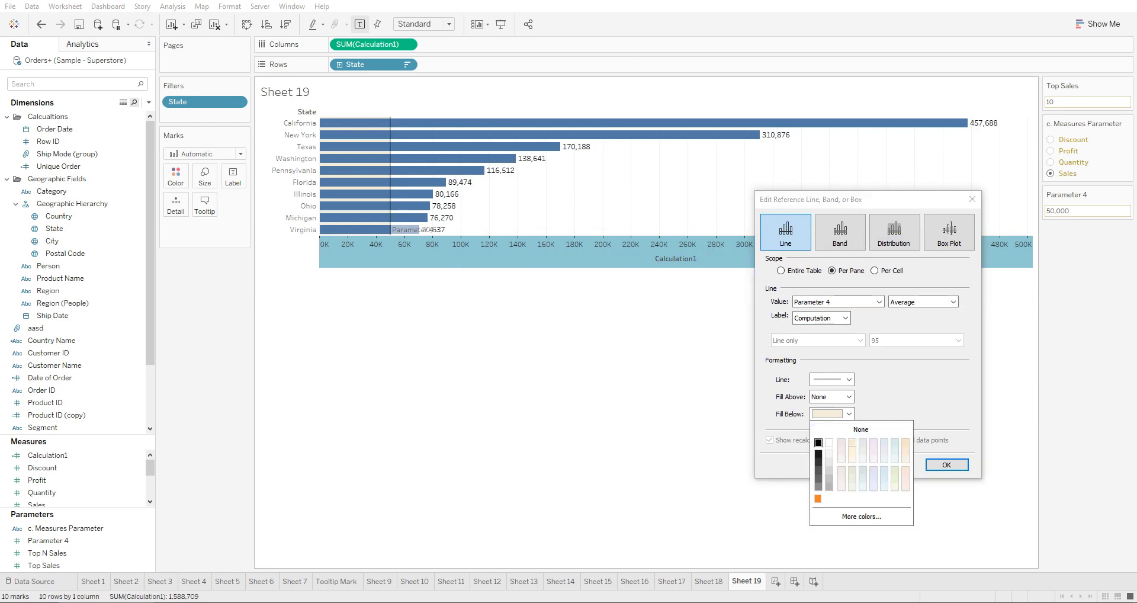
left_click(817, 442)
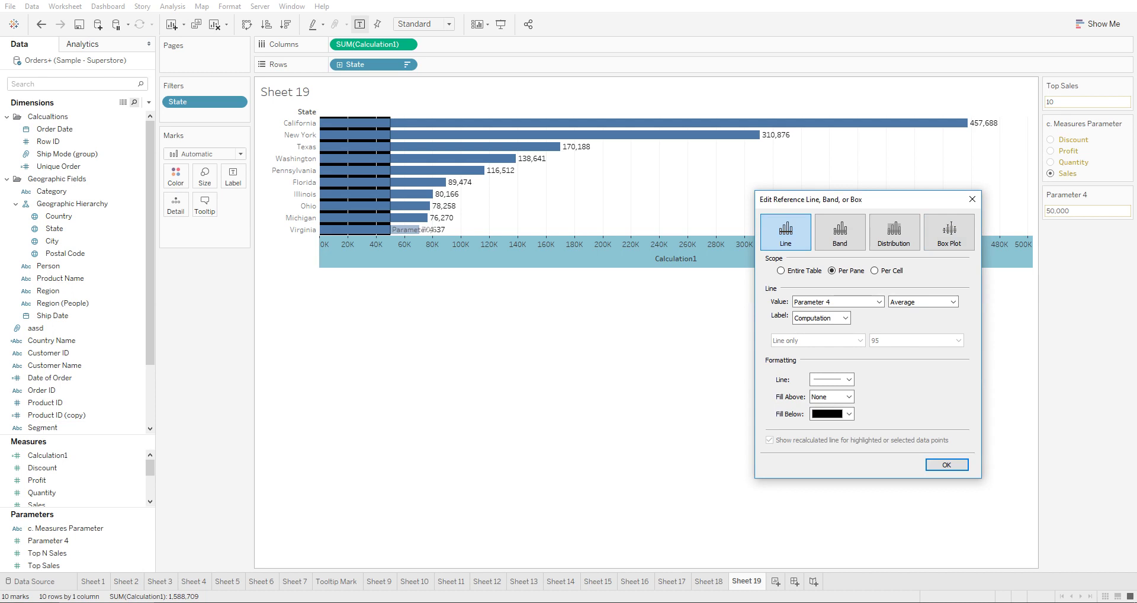
Try Sum and Total as the reference line's aggregation, and apply Average of SUM(Calculation1).
left_click(952, 301)
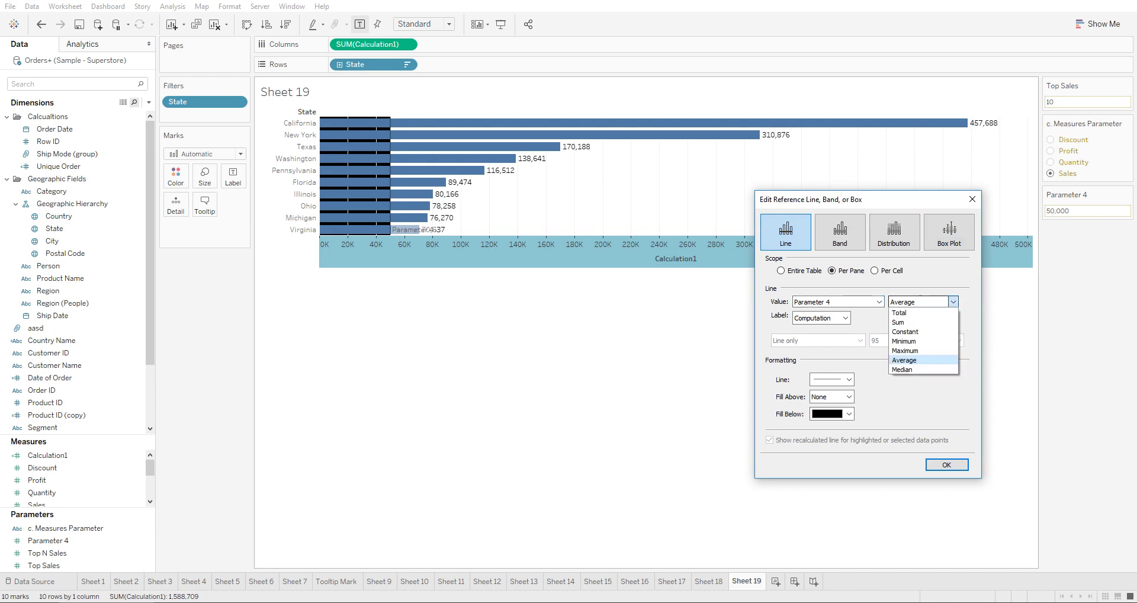
left_click(953, 302)
left_click(953, 301)
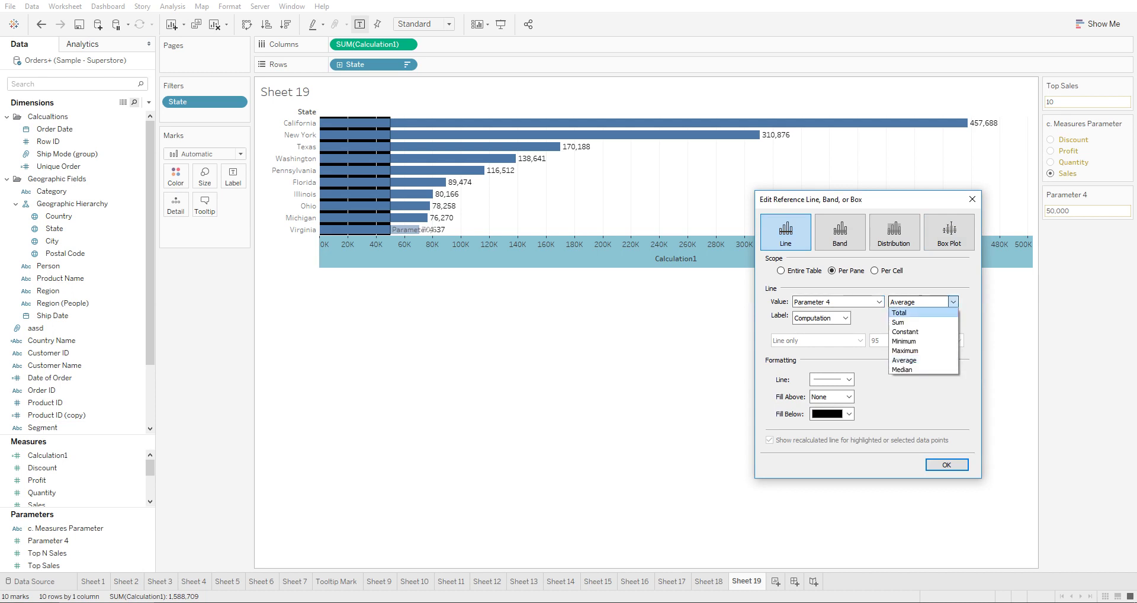
left_click(921, 322)
left_click(928, 302)
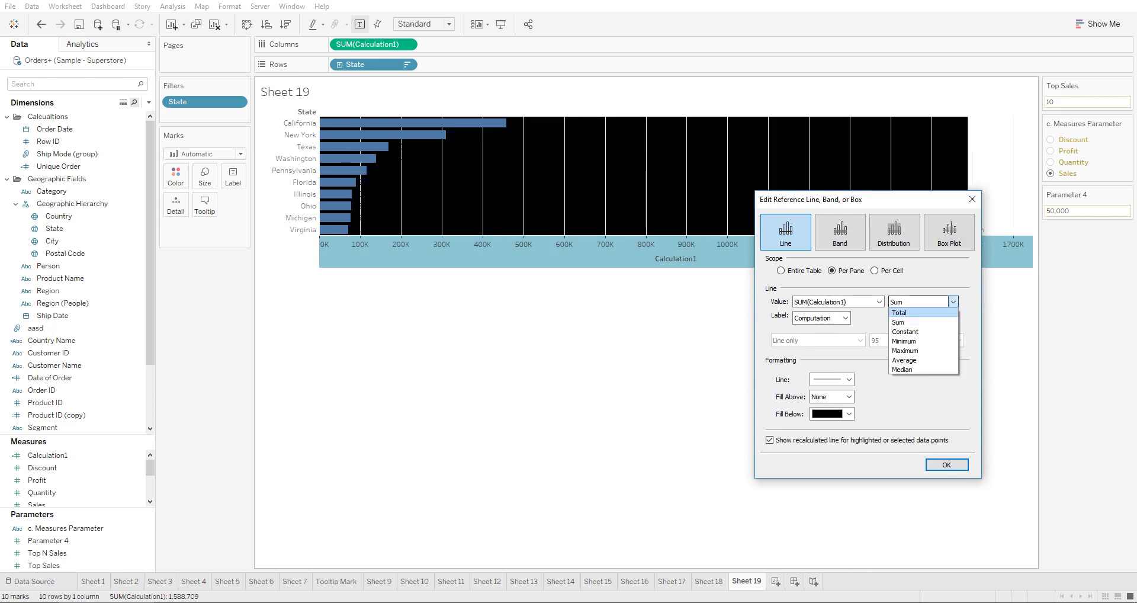
left_click(922, 313)
left_click(925, 301)
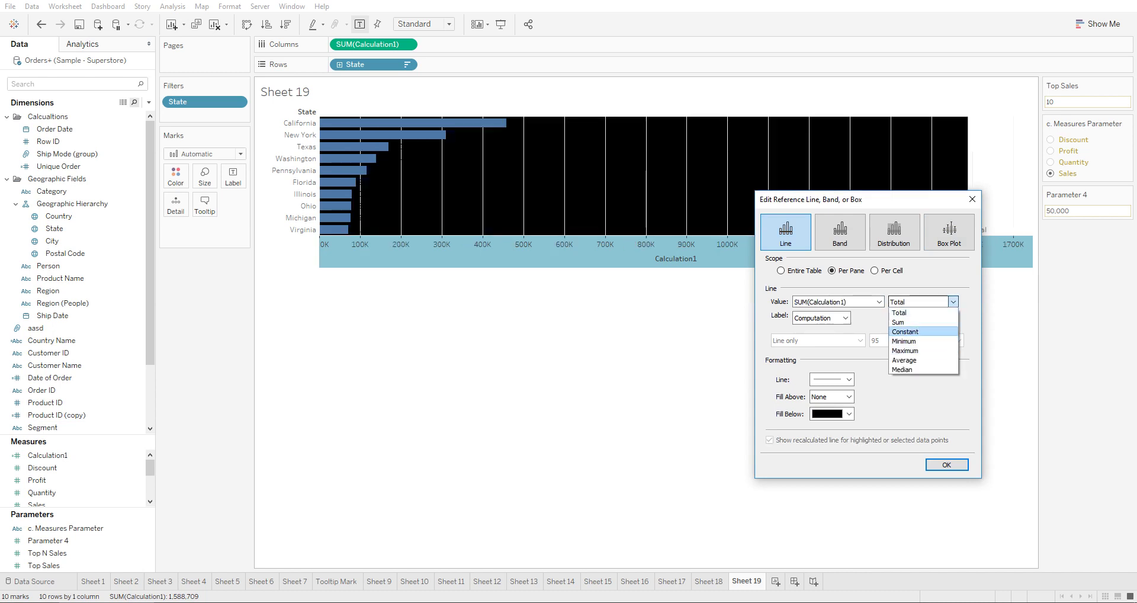
left_click(904, 360)
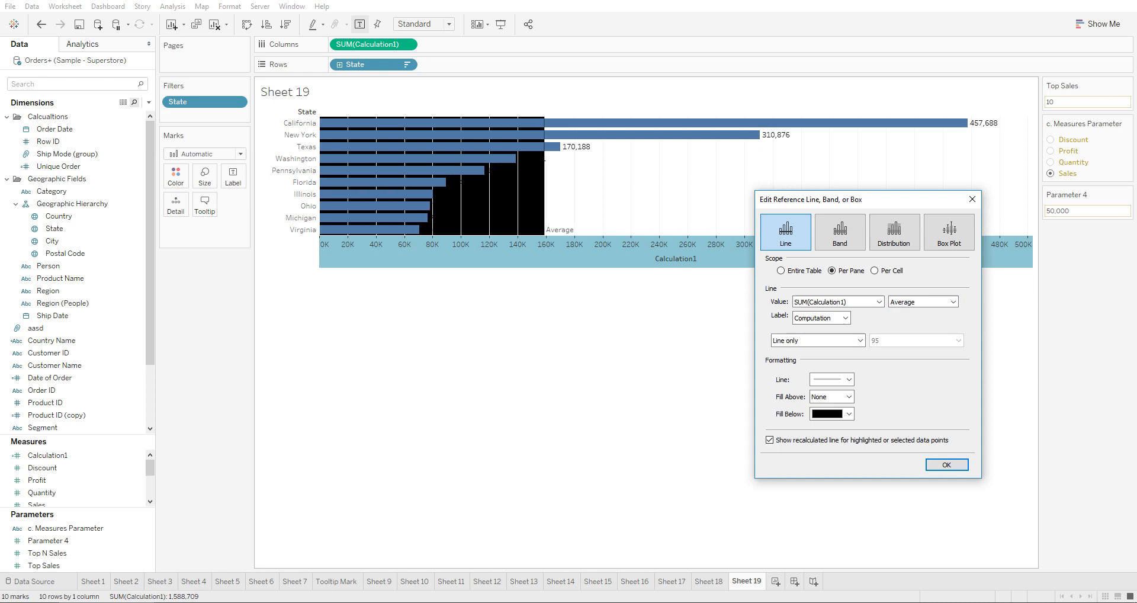
left_click(947, 465)
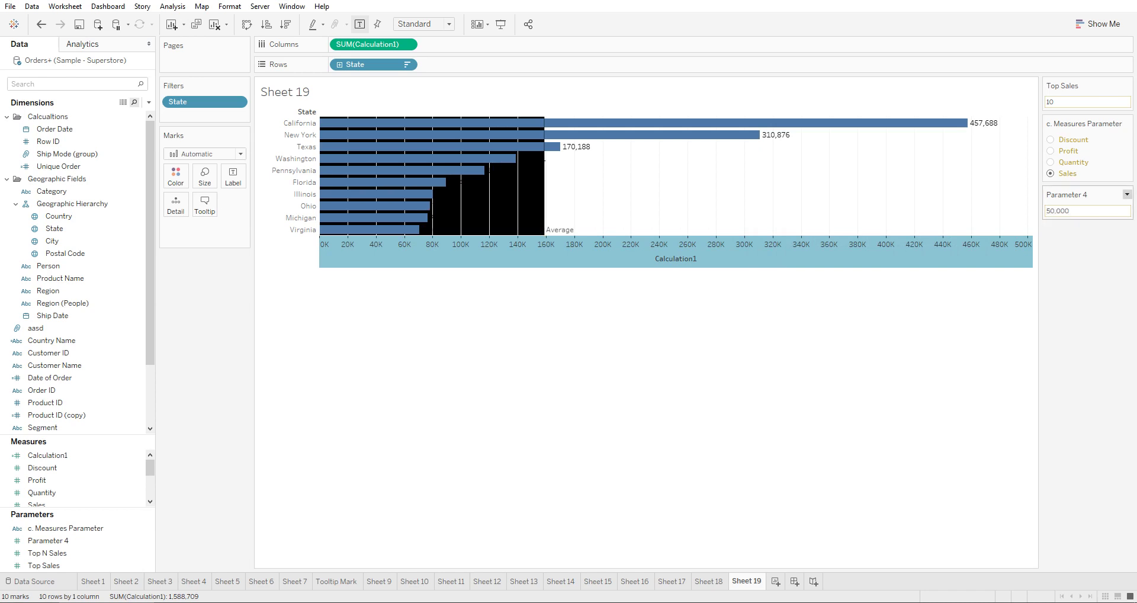
Set the Top Sales parameter to 50.
left_click(1127, 194)
left_click(977, 323)
left_click_drag(1070, 211, 1045, 211)
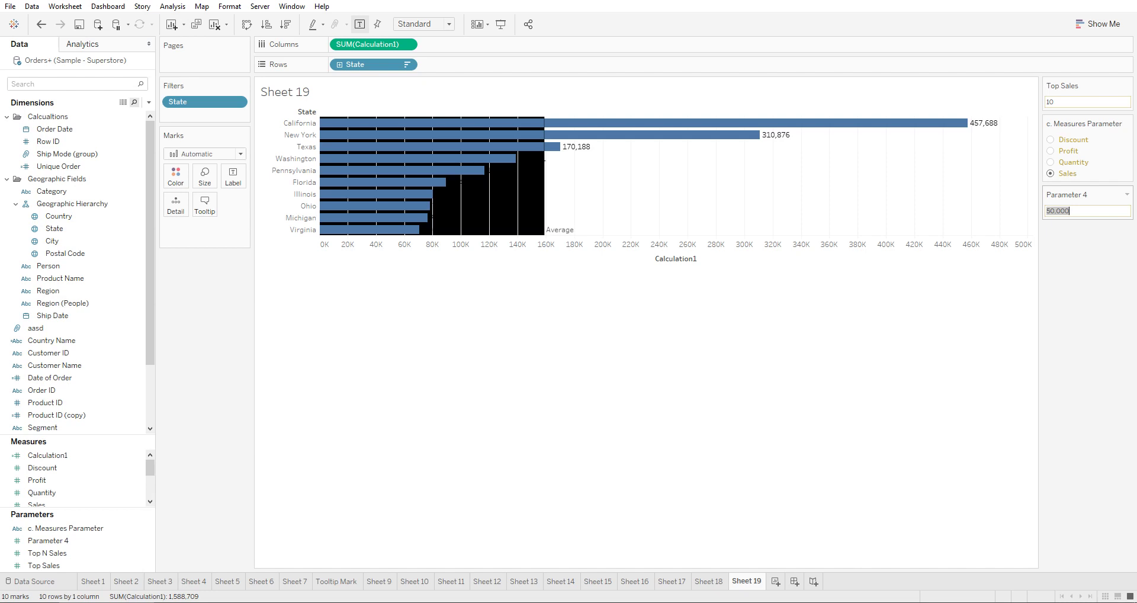
left_click(1069, 102)
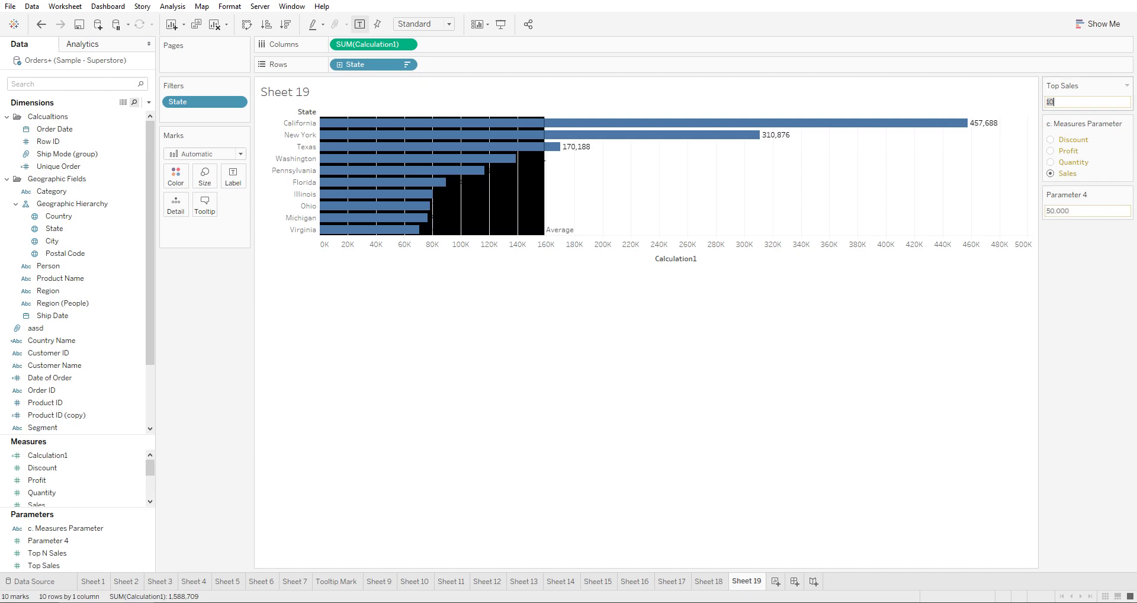
type("50")
key("Return")
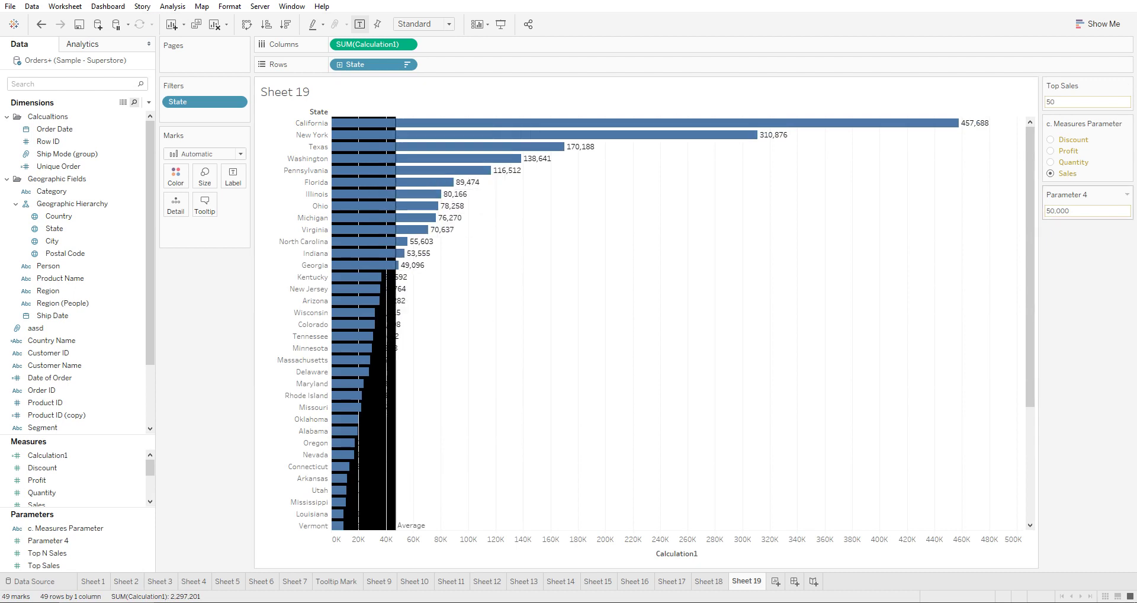
Try 60000 as the value of Parameter 4, and set it to 75000.
triple_click(1062, 210)
type("60000")
key("Return")
double_click(1058, 211)
type("75000")
key("Return")
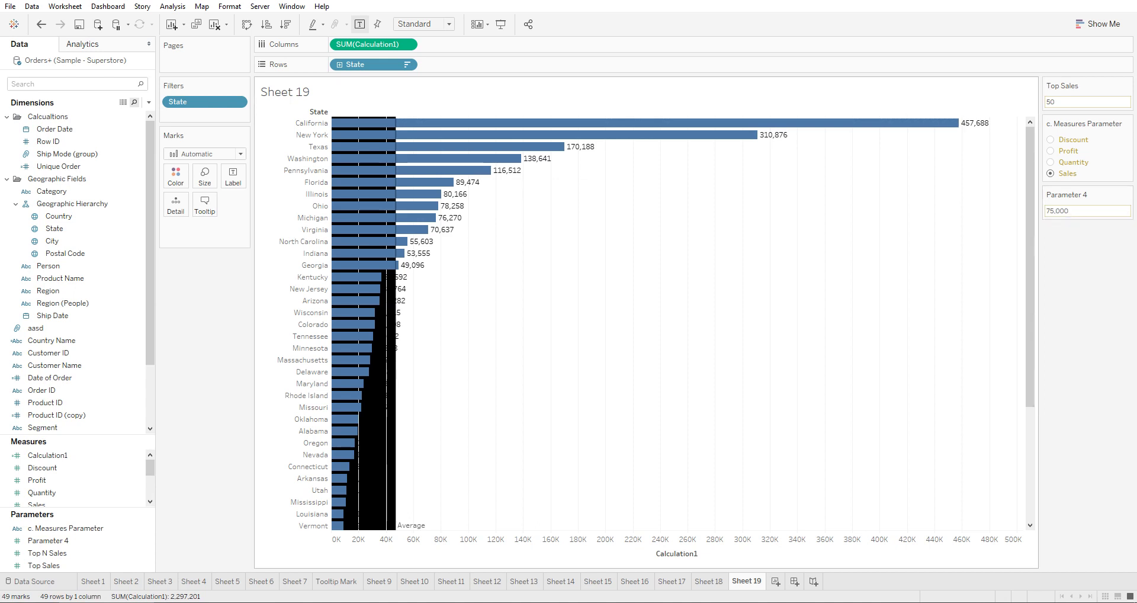
mouse_move(395, 525)
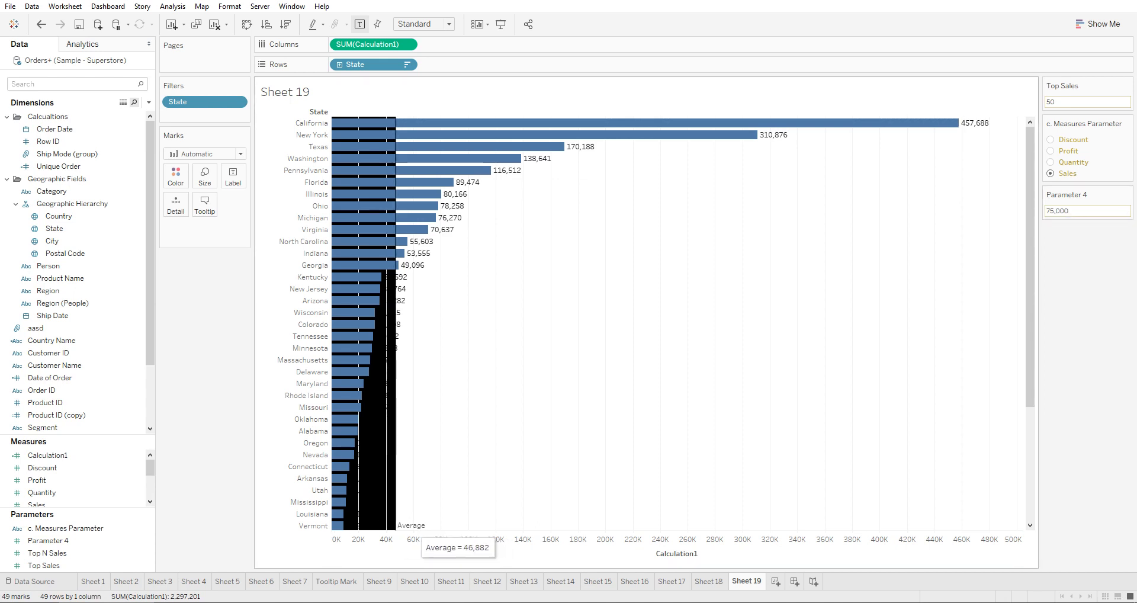
right_click(567, 540)
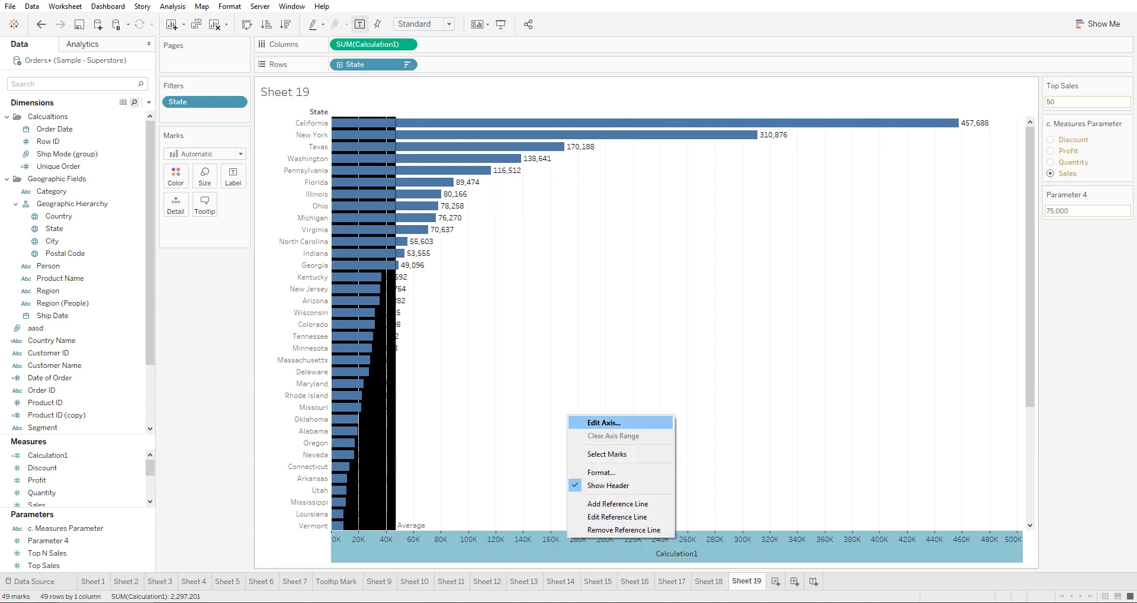
left_click(605, 423)
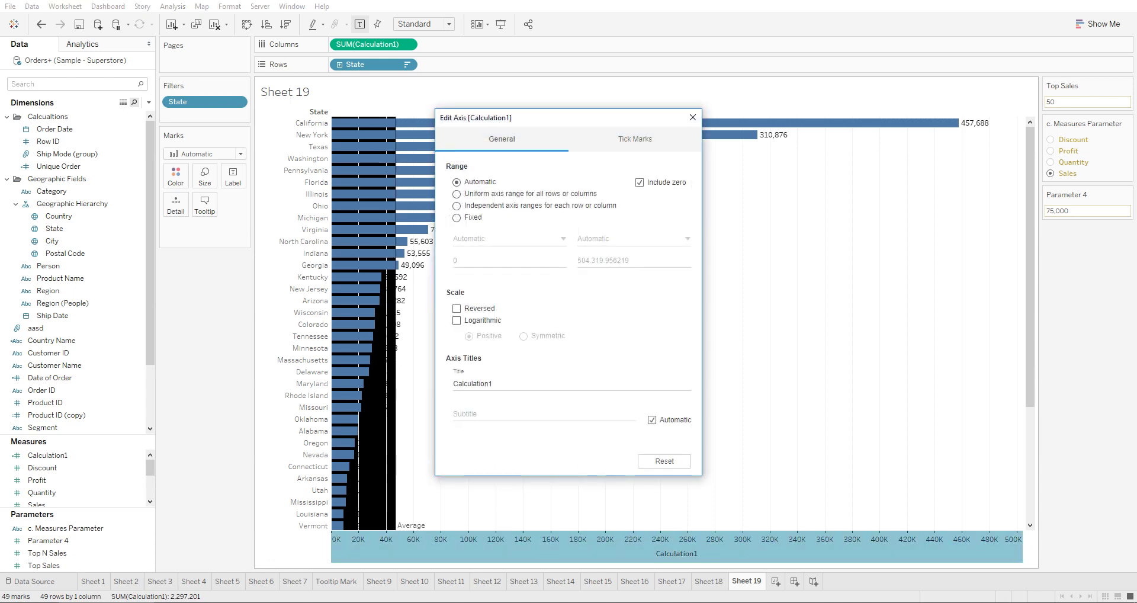
left_click(692, 117)
Edit the reference line on the Calculation1 axis to span the entire table and show its value as the label.
right_click(616, 548)
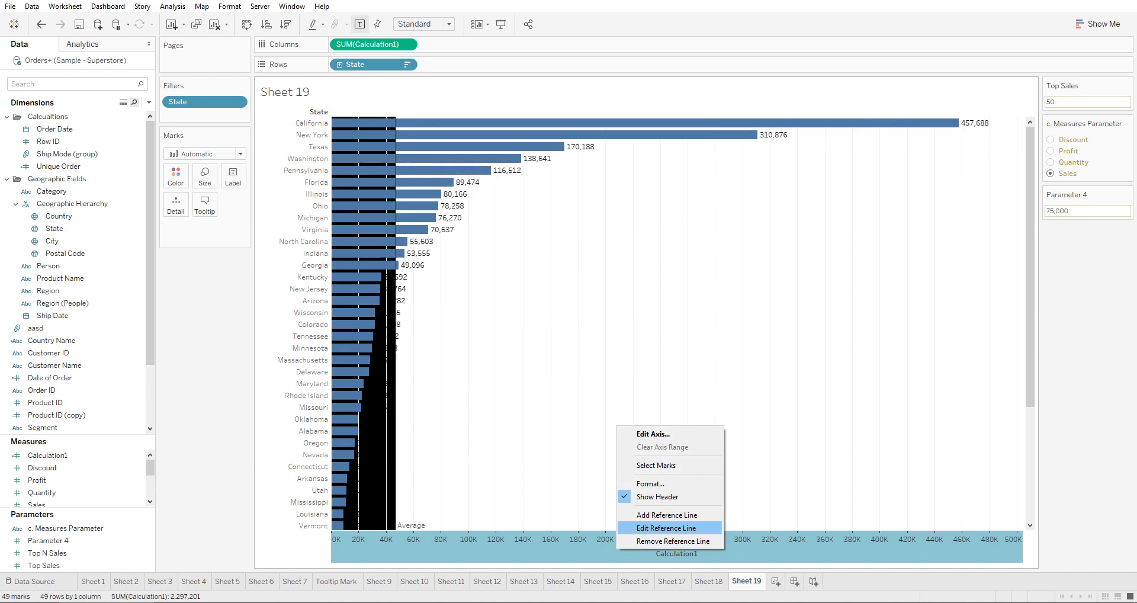
left_click(666, 527)
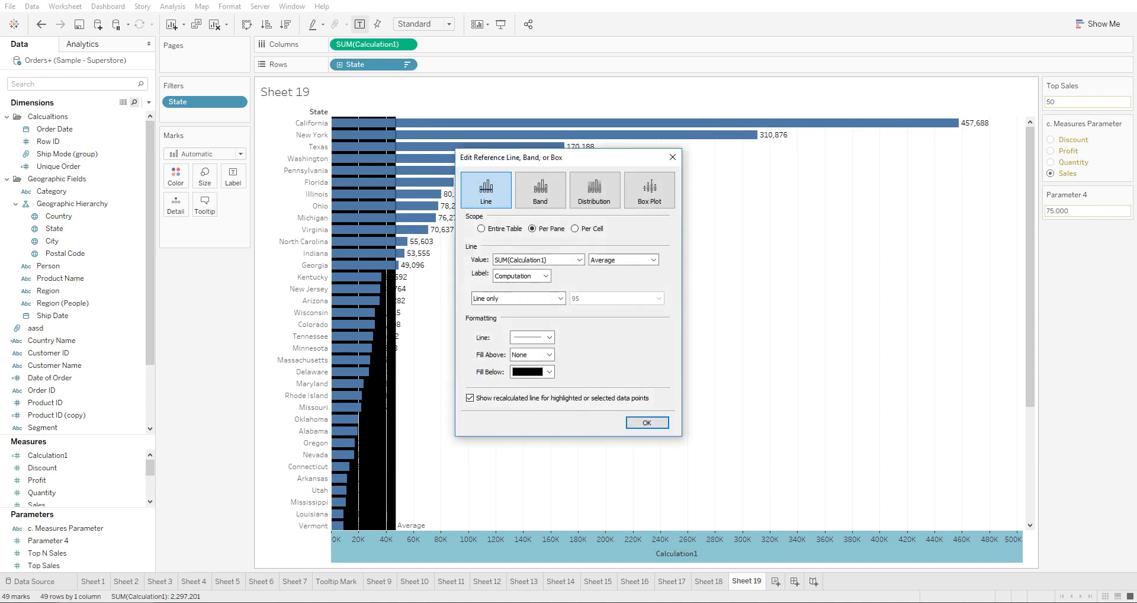
left_click(481, 229)
left_click_drag(595, 158, 769, 163)
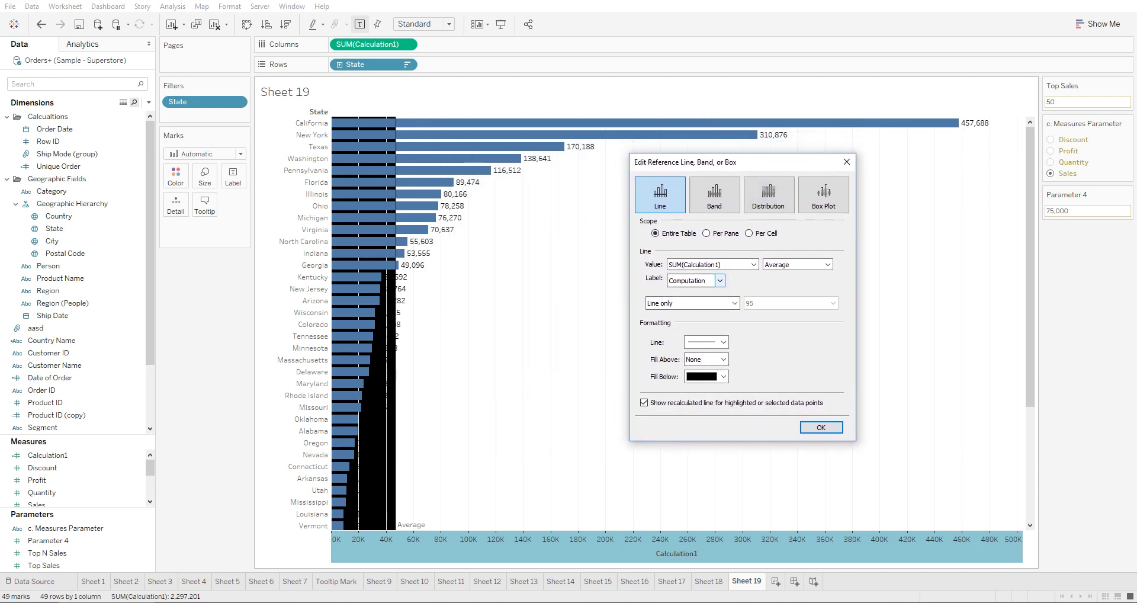
left_click(696, 281)
left_click(691, 300)
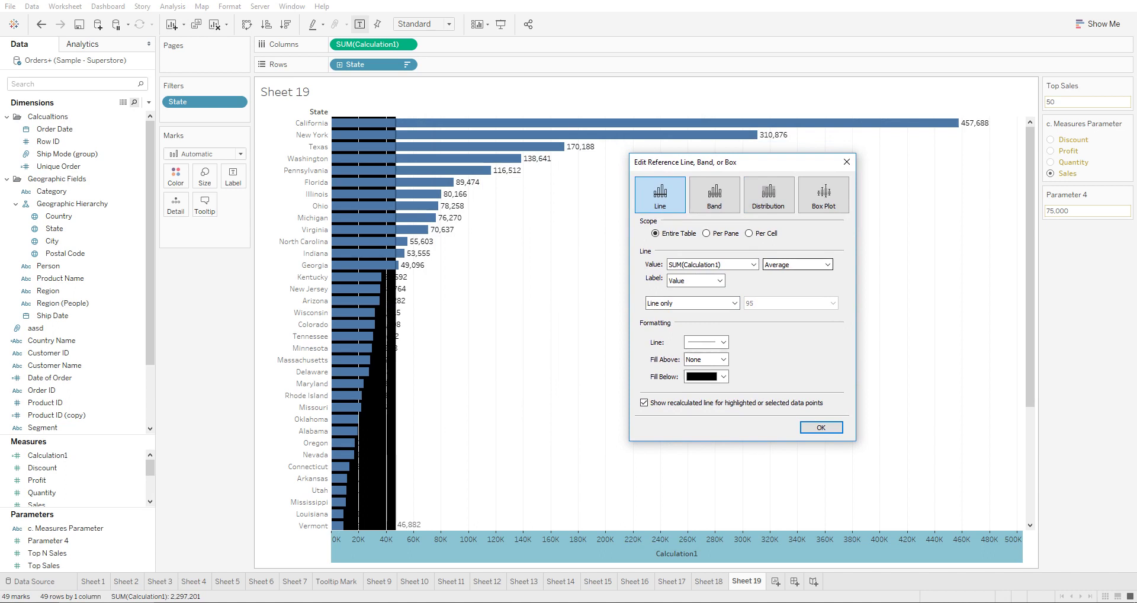
Try Total and Constant as the reference line's aggregation.
left_click(827, 264)
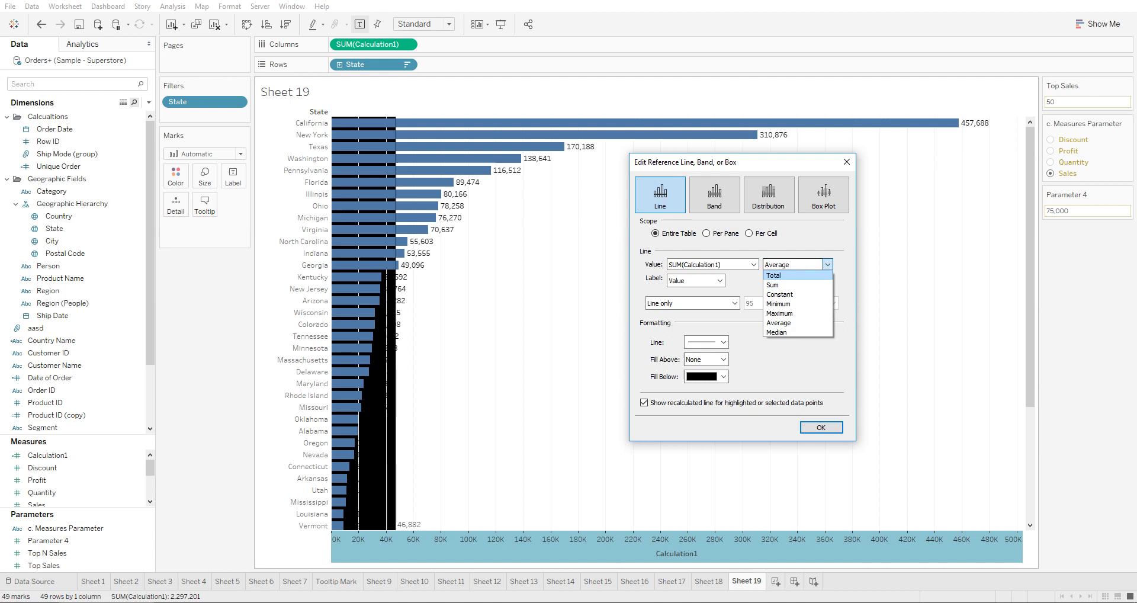
left_click(773, 276)
left_click(797, 265)
left_click(773, 284)
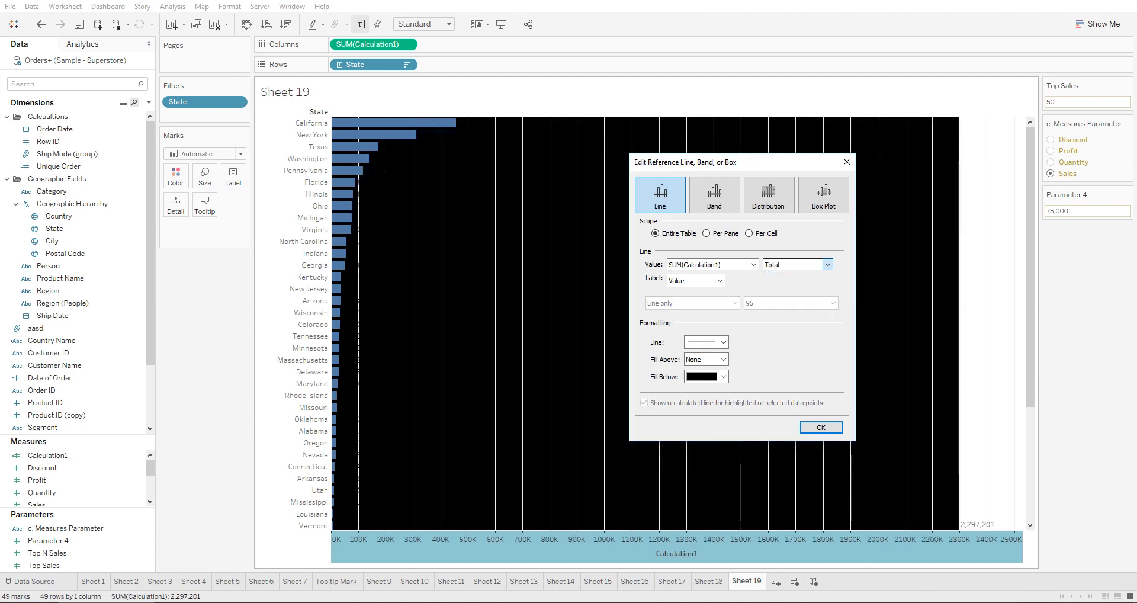
left_click(797, 264)
key("Return")
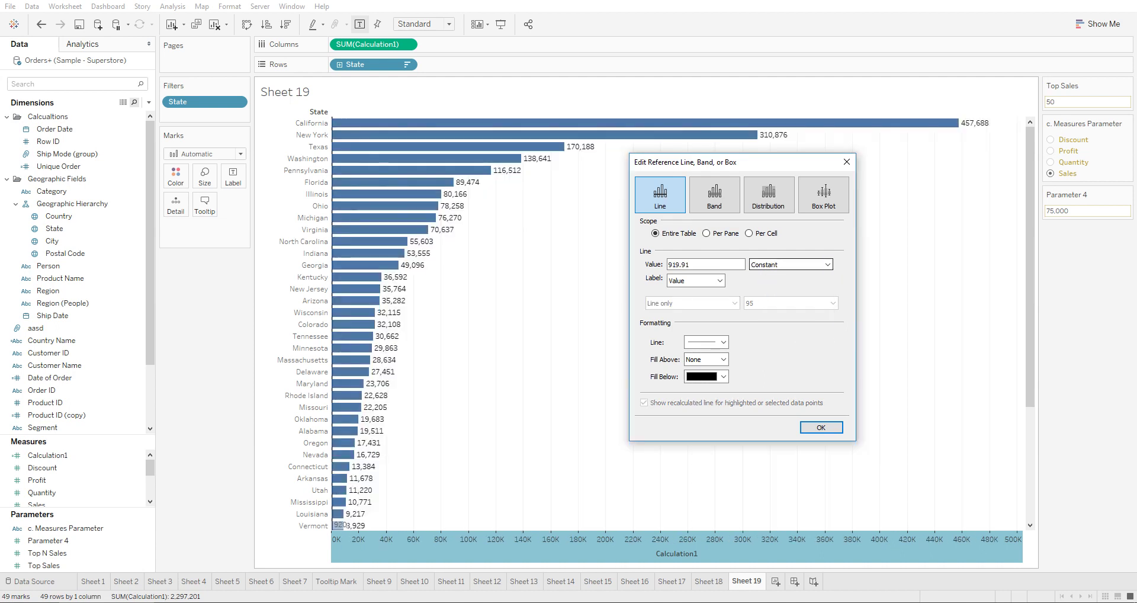
Try Maximum as the reference line's aggregation, and return it to Average.
key("alt+Down")
key("Down")
key("Down")
key("Down")
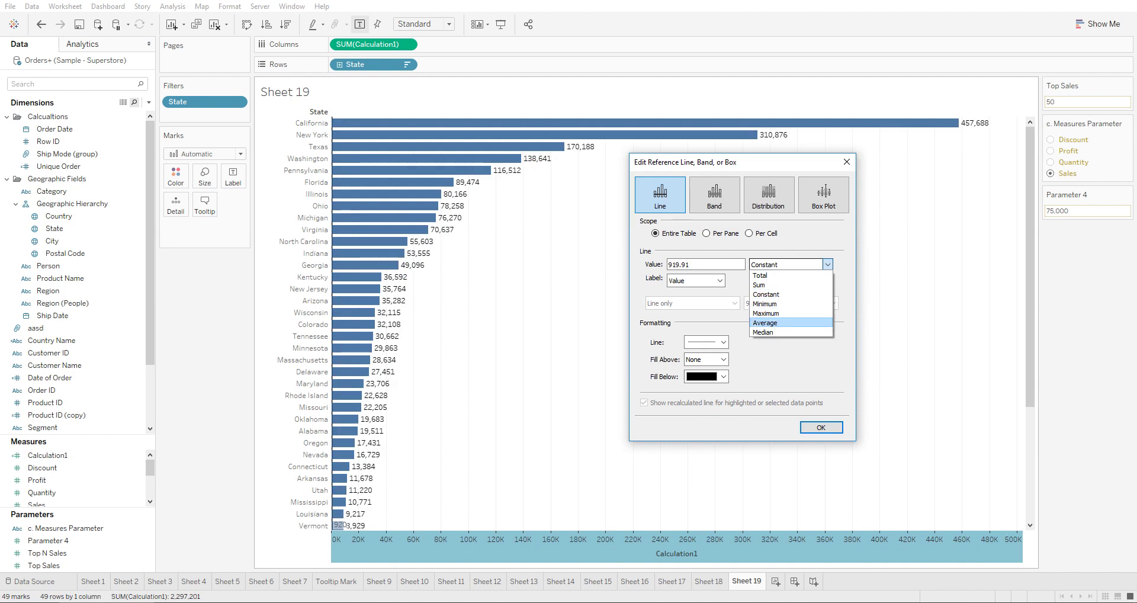
left_click(790, 313)
left_click(797, 265)
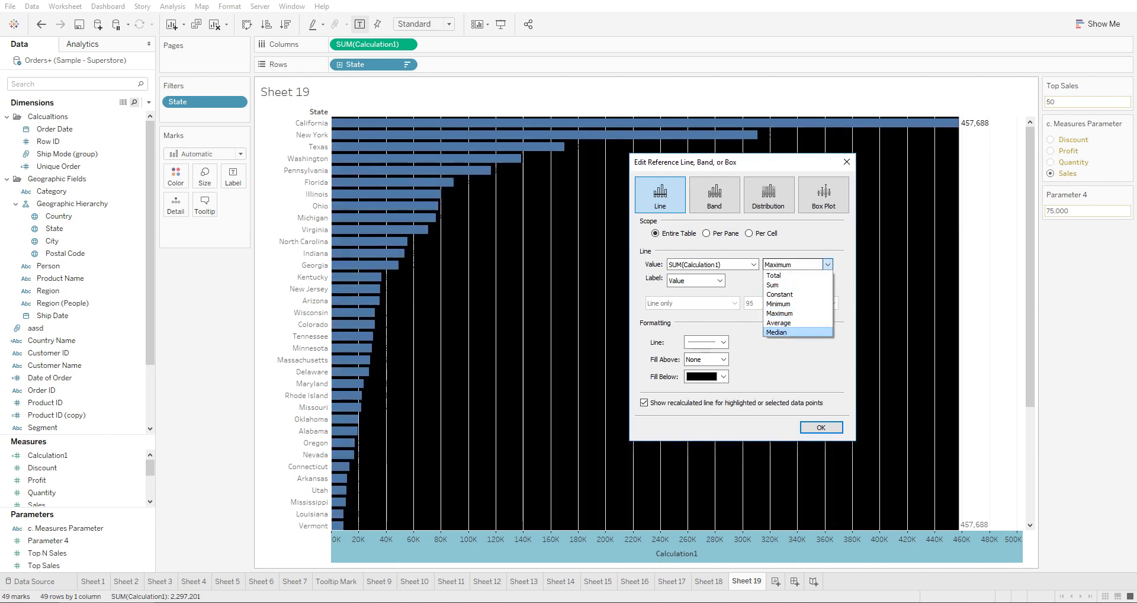
key("Up")
key("Up")
key("Down")
key("Return")
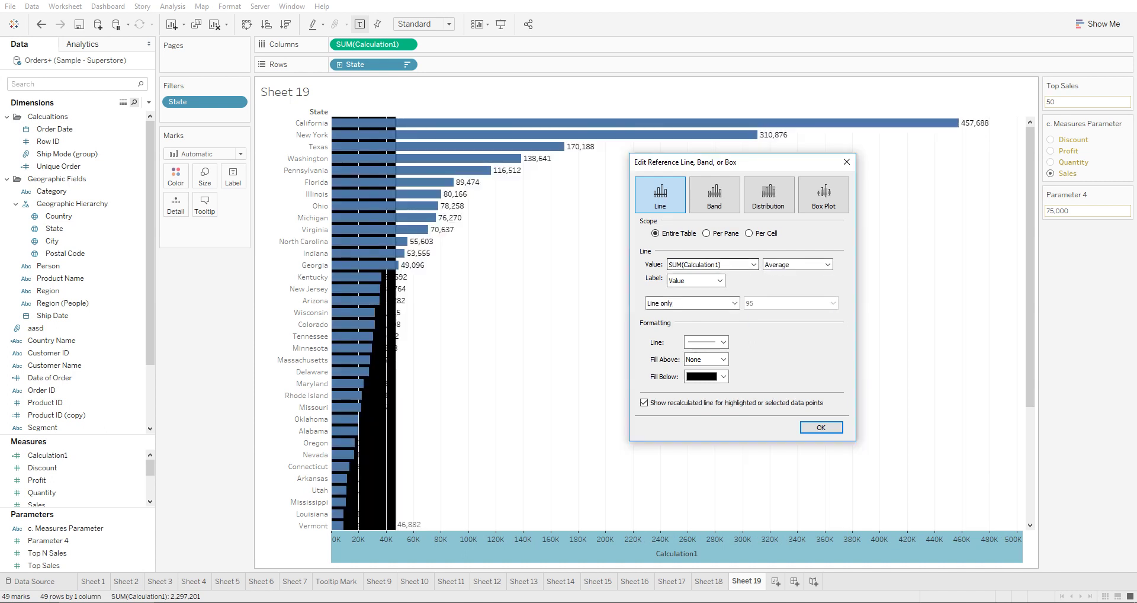
Base the reference line's value on Parameter 4 and apply the settings.
left_click(712, 265)
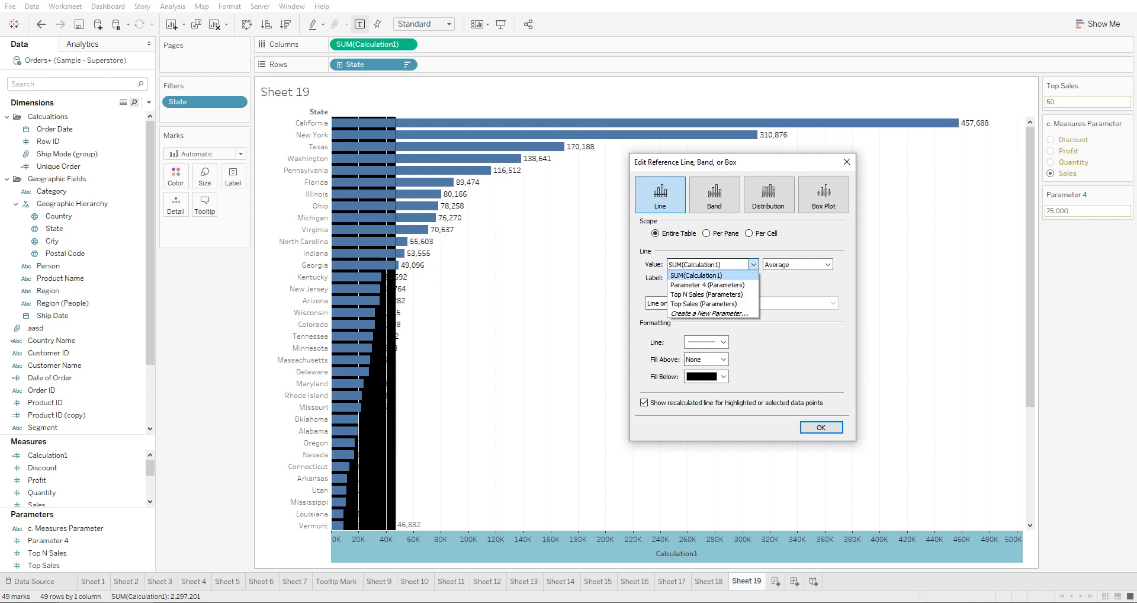
key("Down")
key("Down")
key("Up")
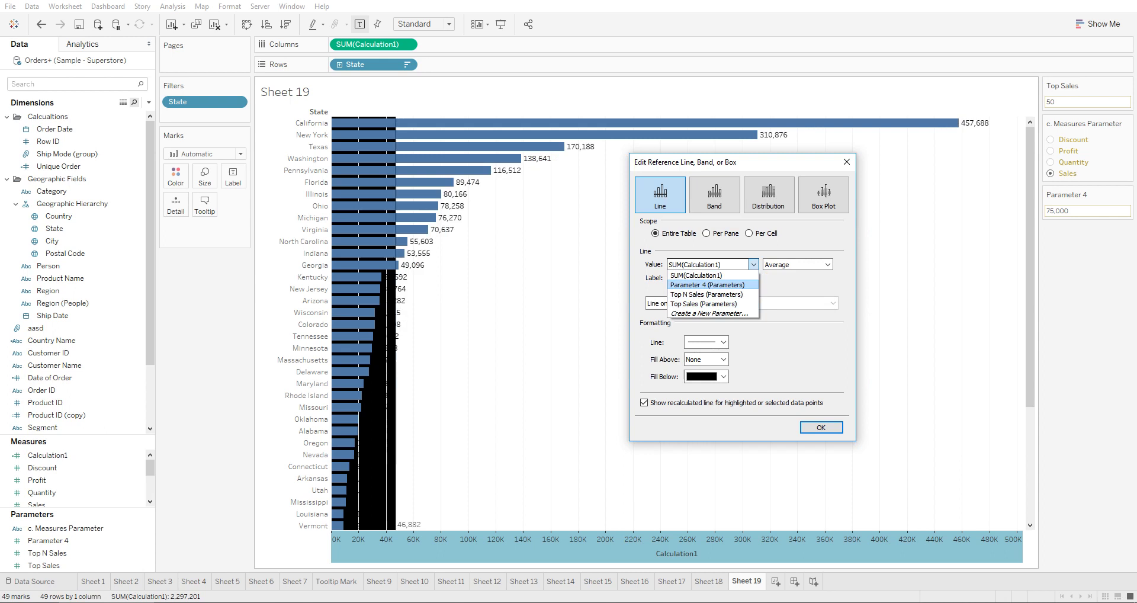
key("Return")
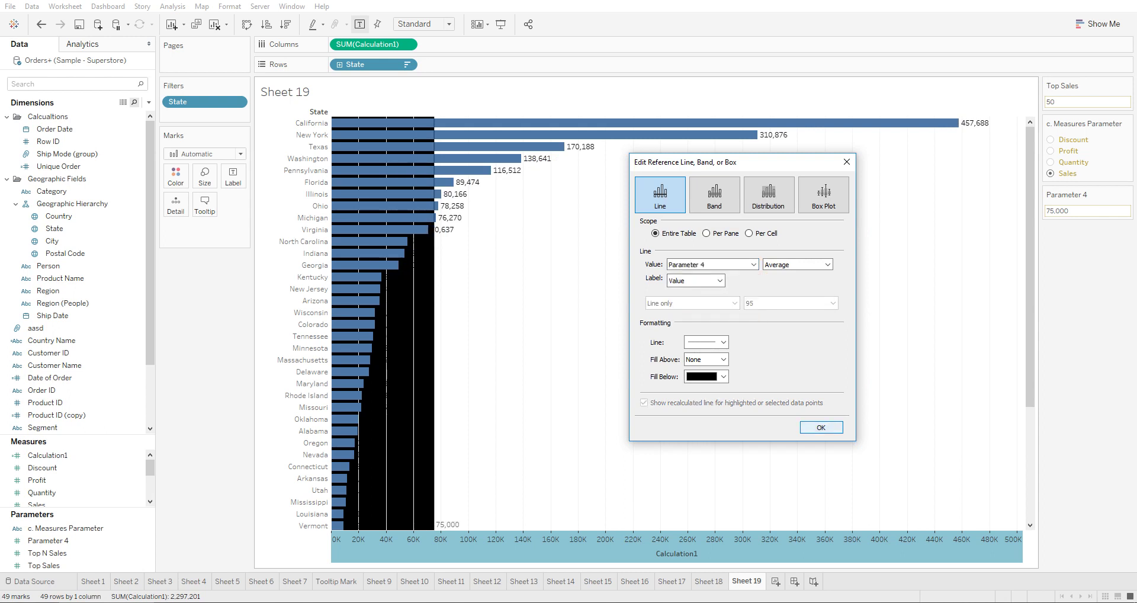
left_click(821, 427)
Try 85000 and 900000 as the value of Parameter 4, and set it to 90000.
left_click(1078, 210)
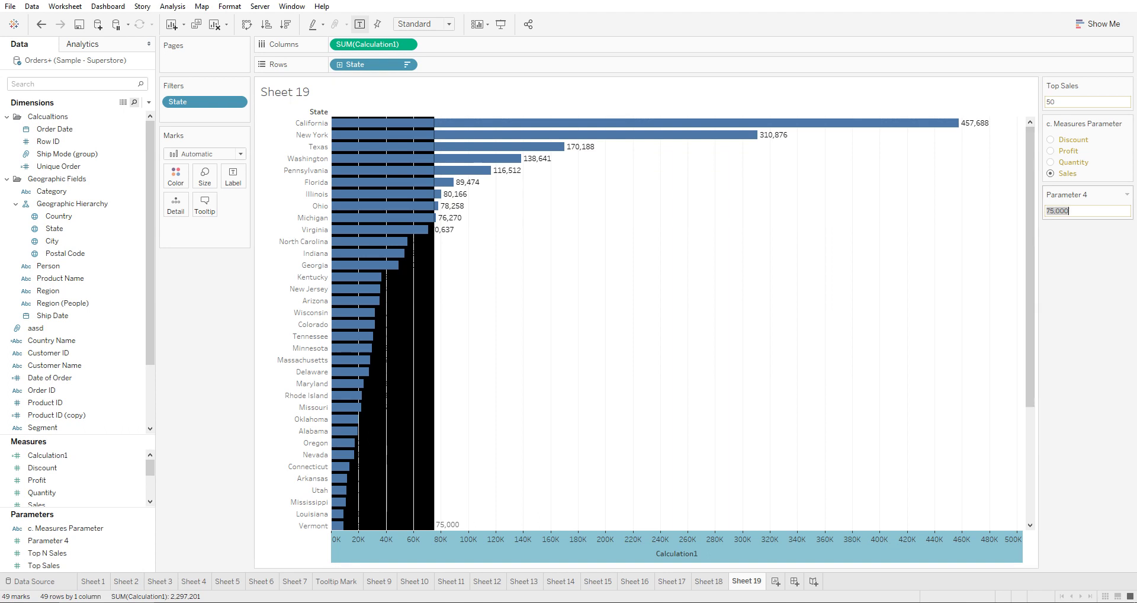
type("850")
key("Return")
double_click(1063, 211)
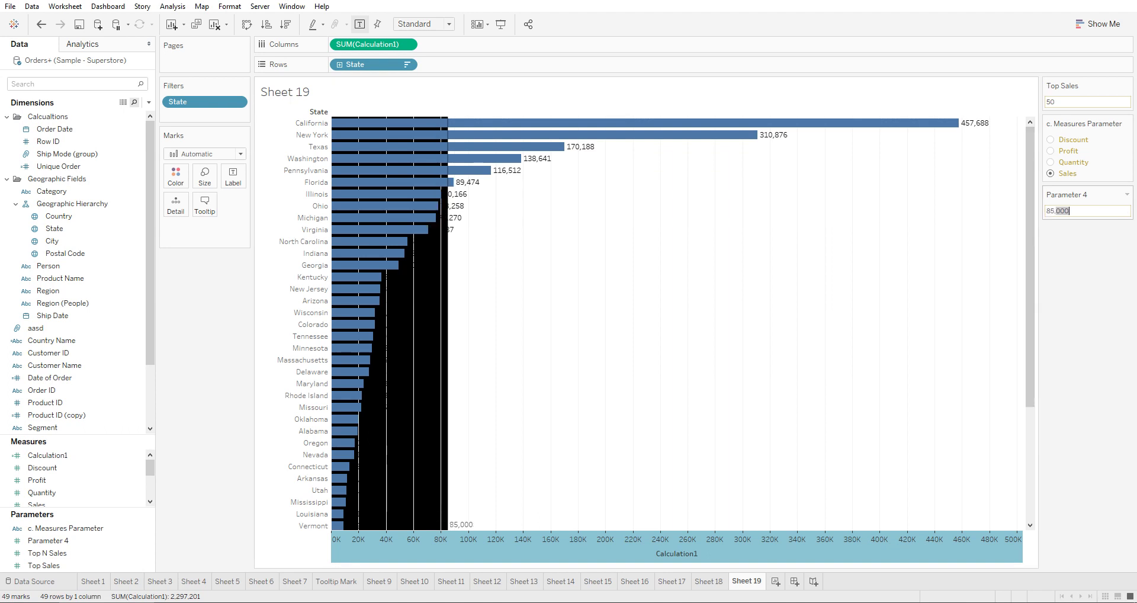
key("ctrl+a")
type("900000")
key("Return")
left_click(1082, 211)
left_click(1082, 211)
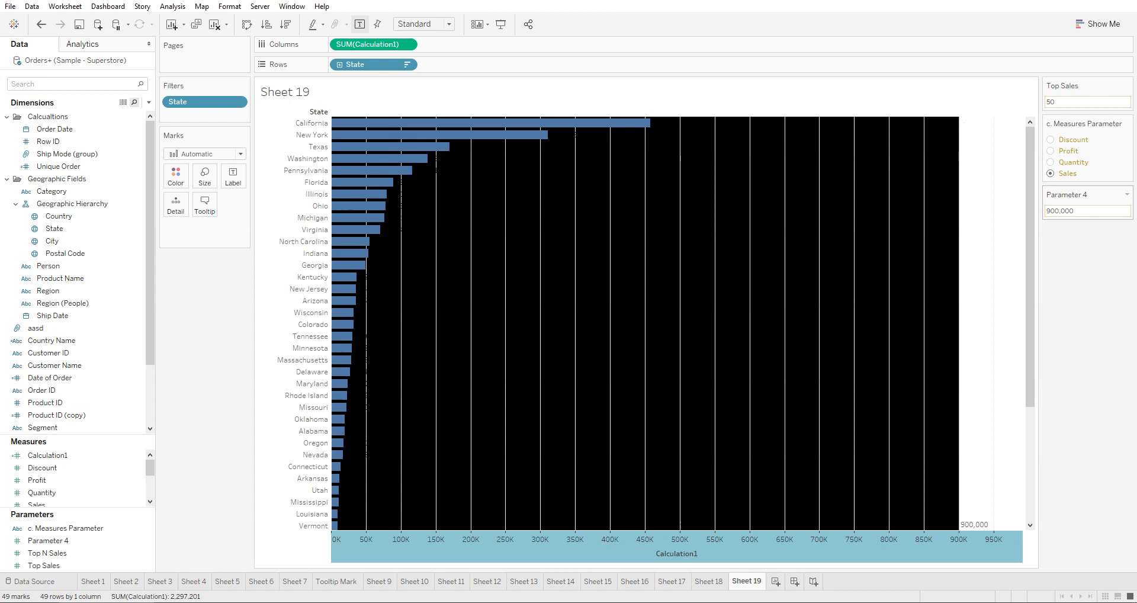
key("BackSpace")
key("Return")
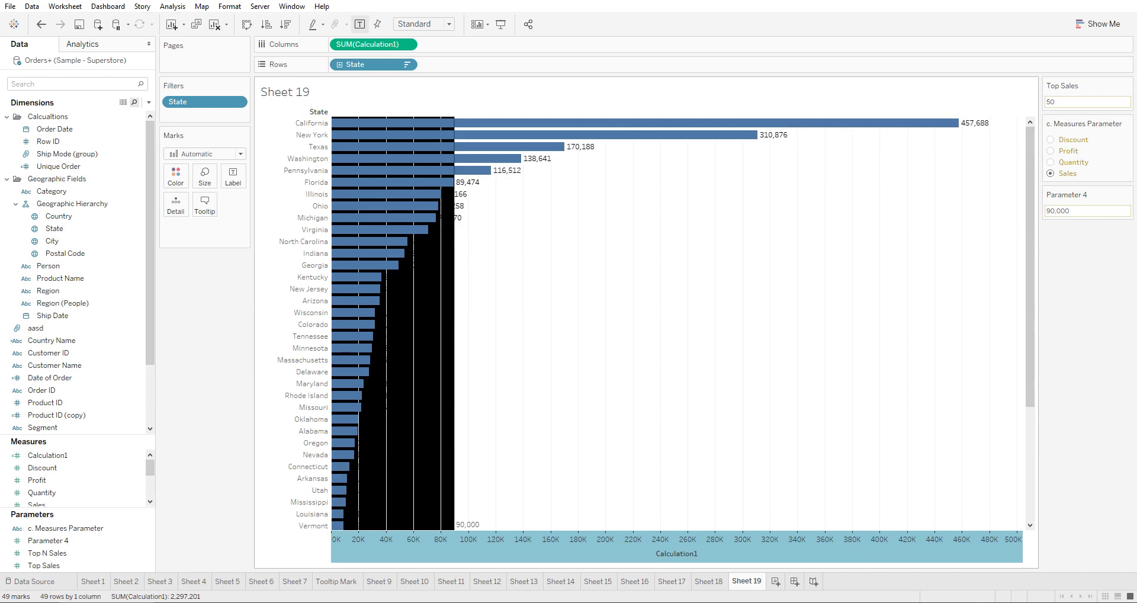
Review the Top criteria in the State field's filter and close the filter settings.
right_click(378, 62)
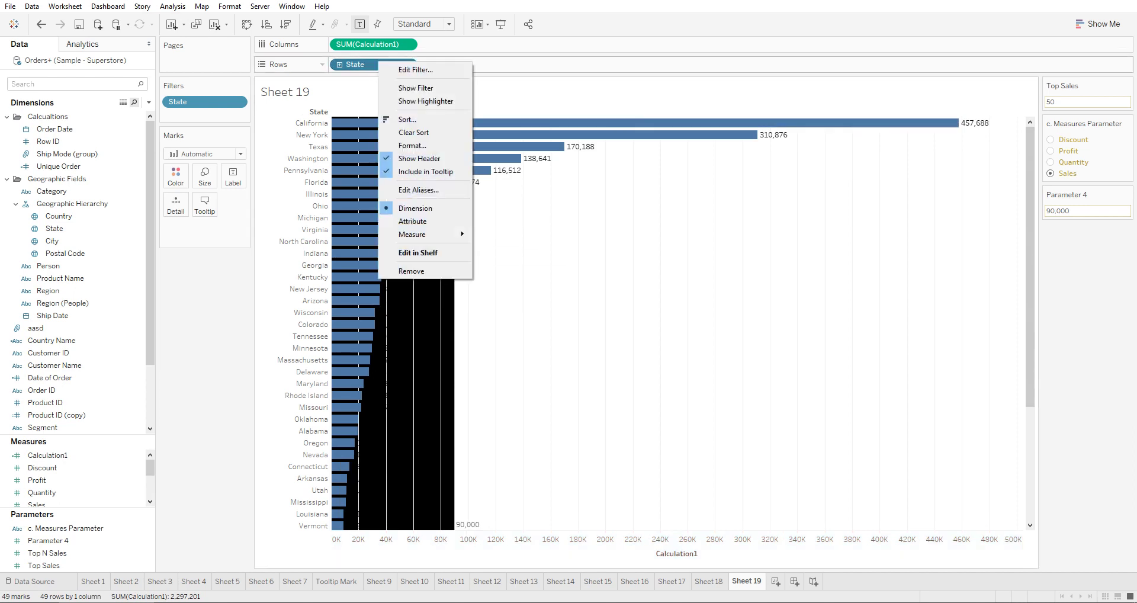
left_click(416, 69)
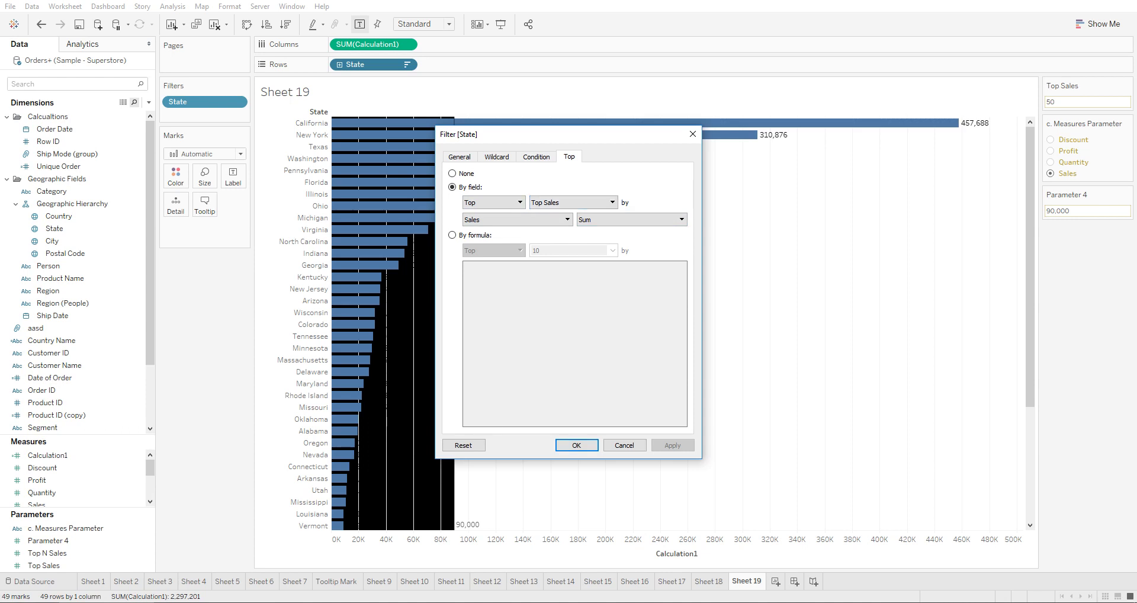
left_click(577, 445)
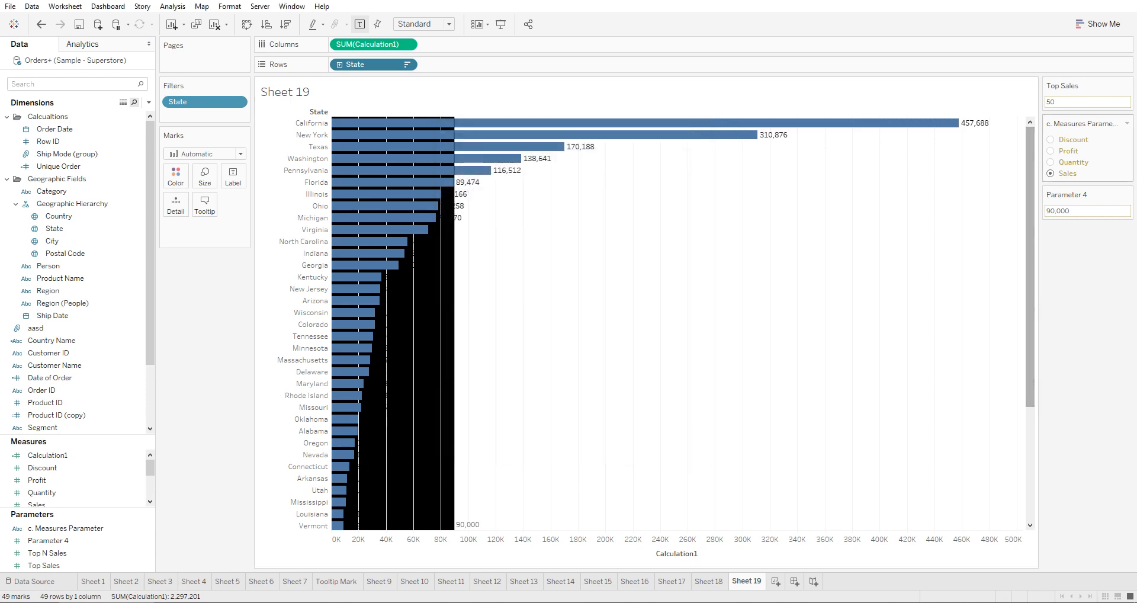
Try Discount, Profit and Quantity in the measures parameter, and return it to Sales.
left_click(1051, 140)
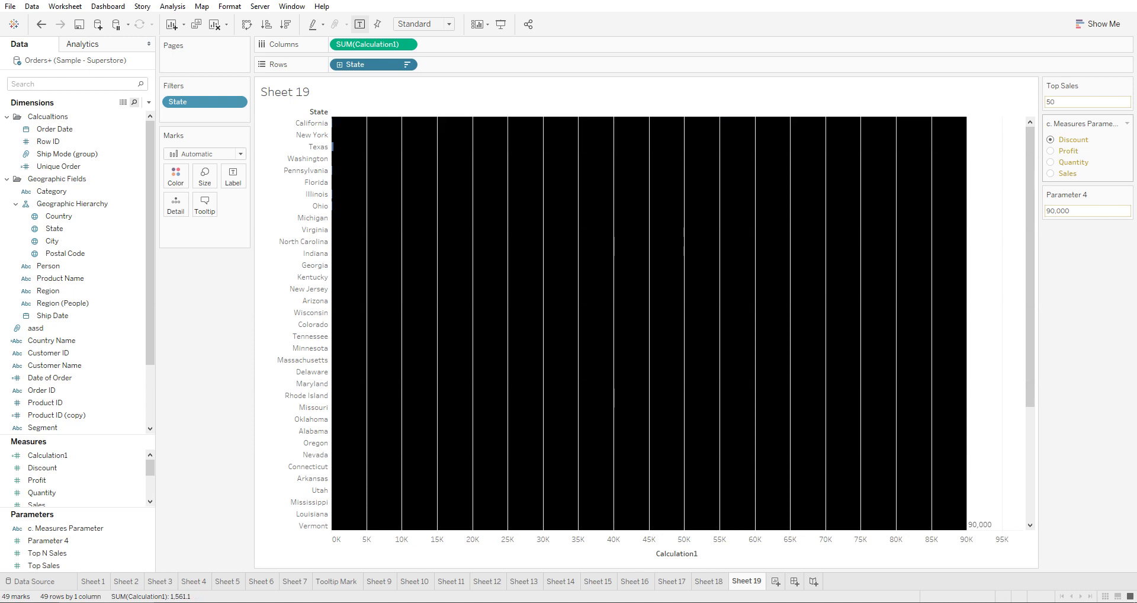
left_click(1051, 151)
left_click(1050, 173)
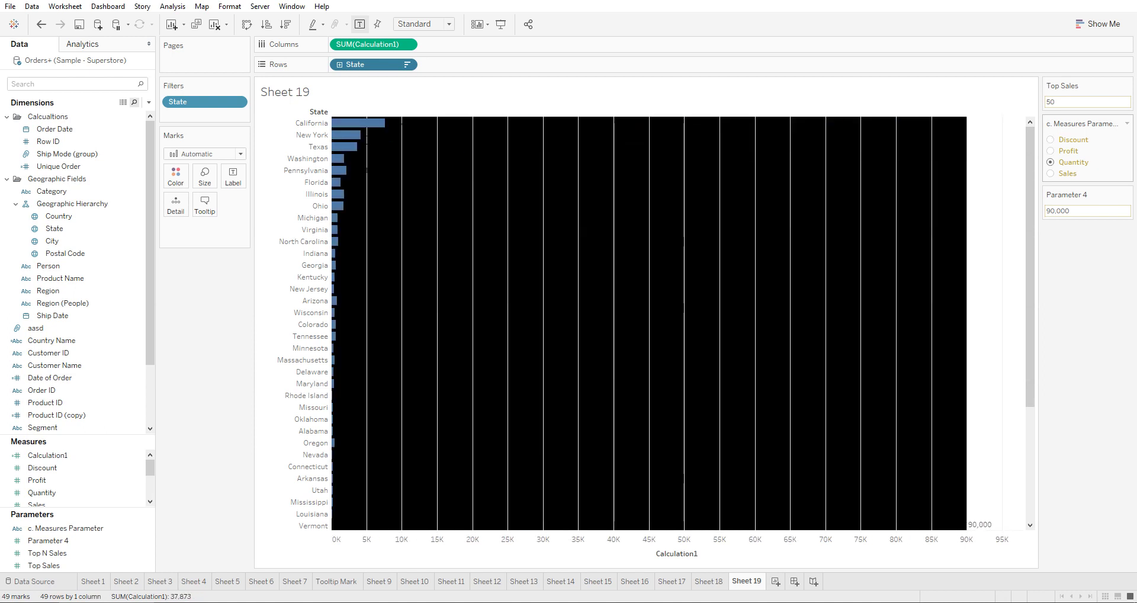
Set Parameter 4 to 40000.
left_click(1062, 211)
double_click(1062, 211)
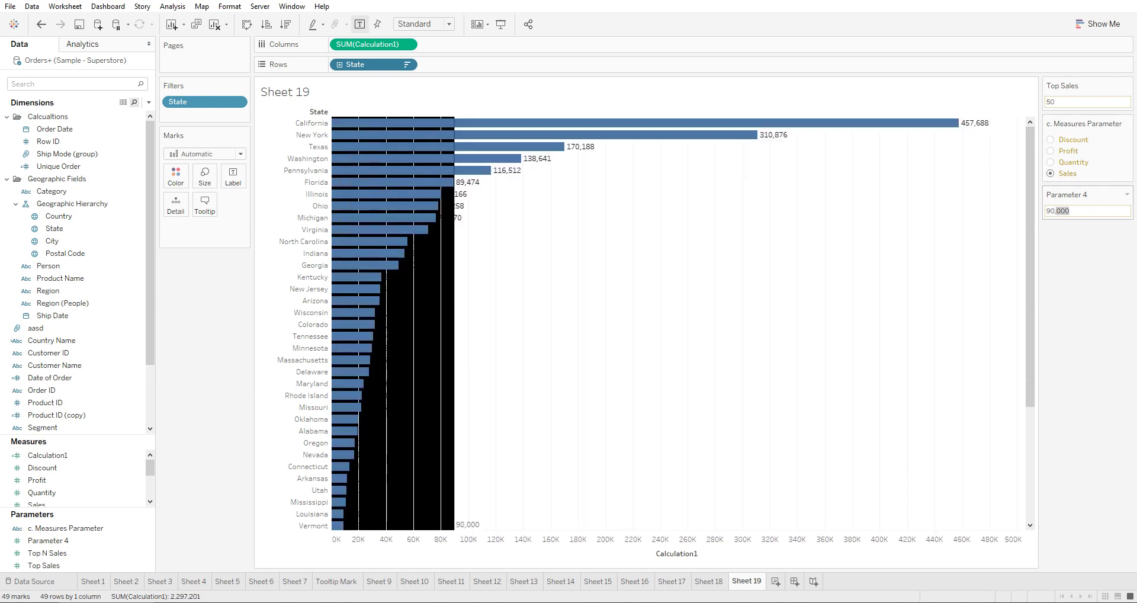
double_click(1062, 211)
double_click(1062, 211)
triple_click(1062, 211)
type("40000")
key("Return")
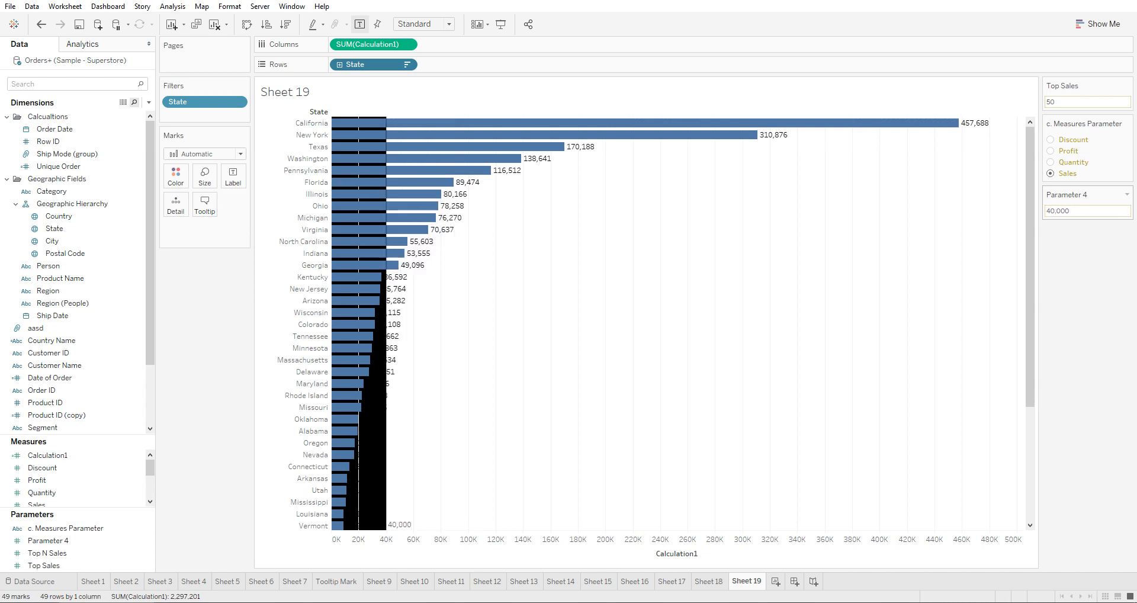